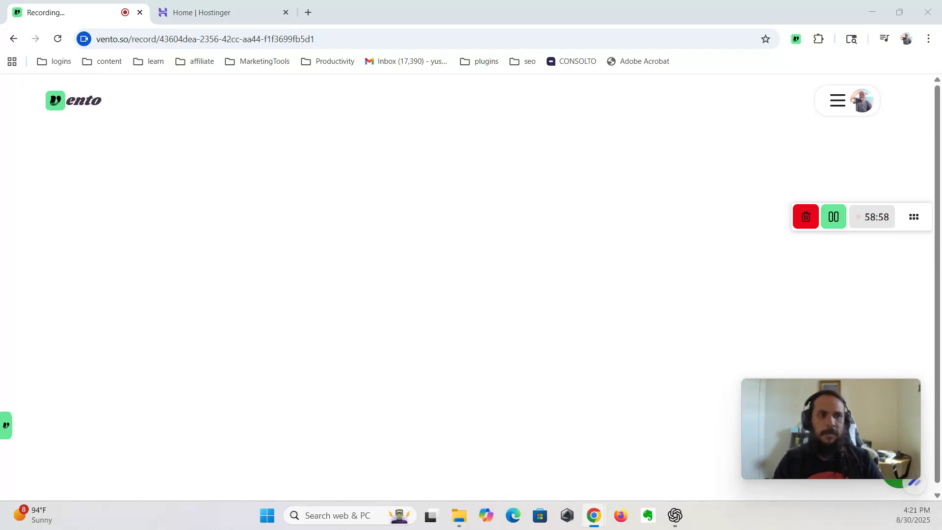
- Switch to Hostinger hPanel, return to its home page, and open the Websites list
{"action": "left_click", "coordinate": [202, 15]}
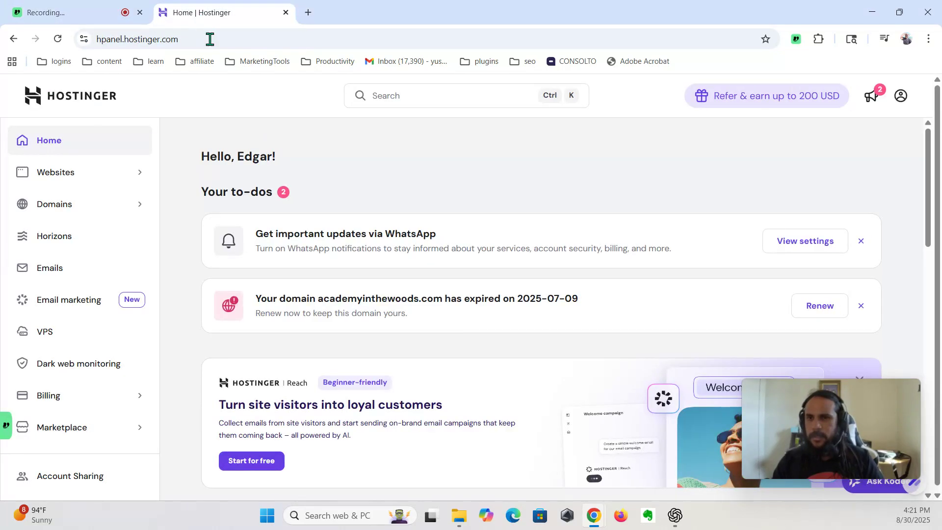
{"action": "left_click", "coordinate": [111, 178]}
{"action": "left_click", "coordinate": [64, 148]}
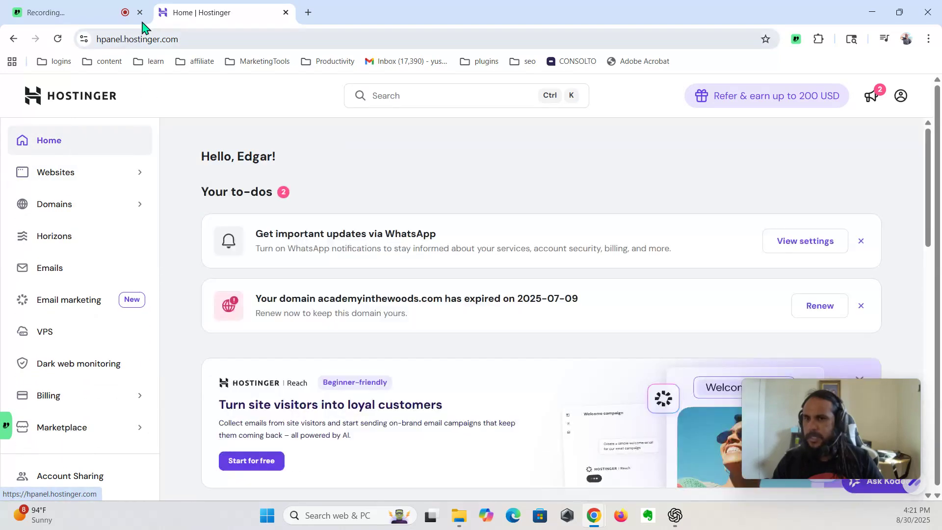
- Start adding a new WordPress website and get past the admin login details step
{"action": "left_click", "coordinate": [77, 180]}
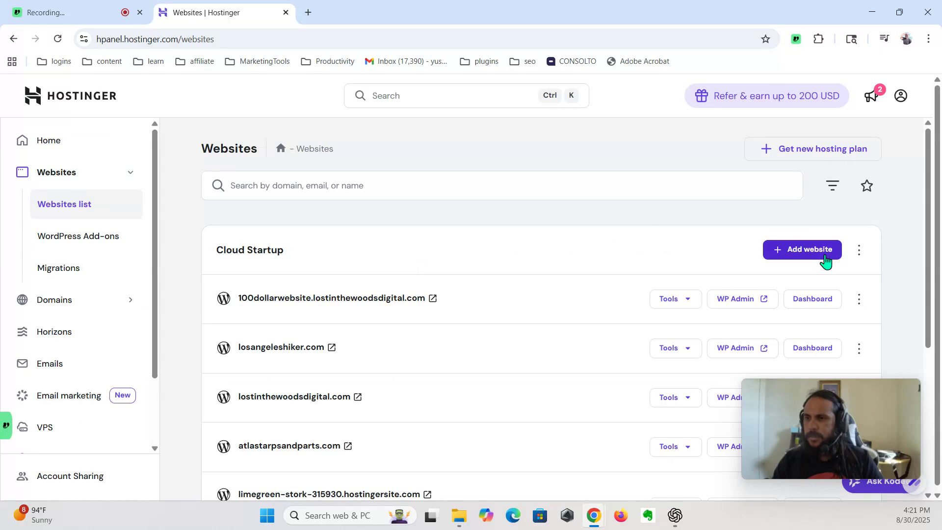
{"action": "left_click", "coordinate": [826, 259]}
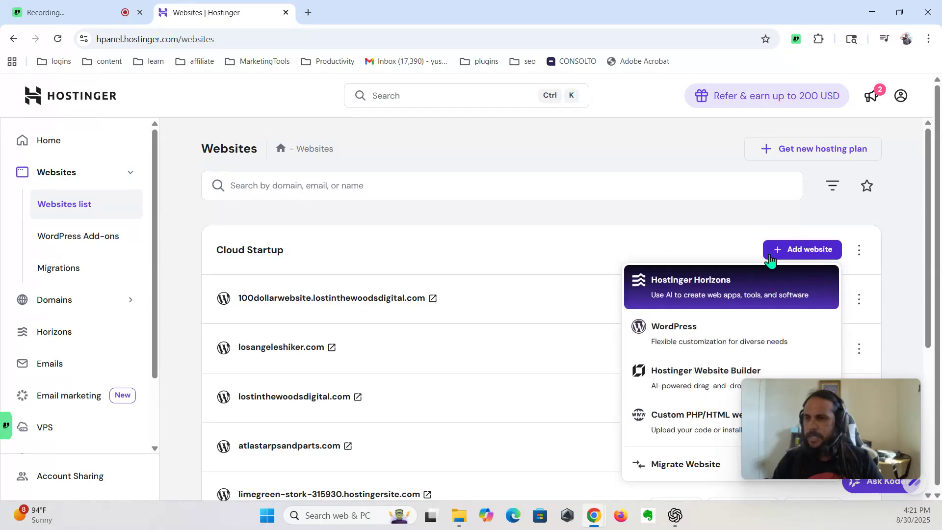
{"action": "scroll", "coordinate": [696, 319], "scroll_direction": "down", "scroll_amount": 1}
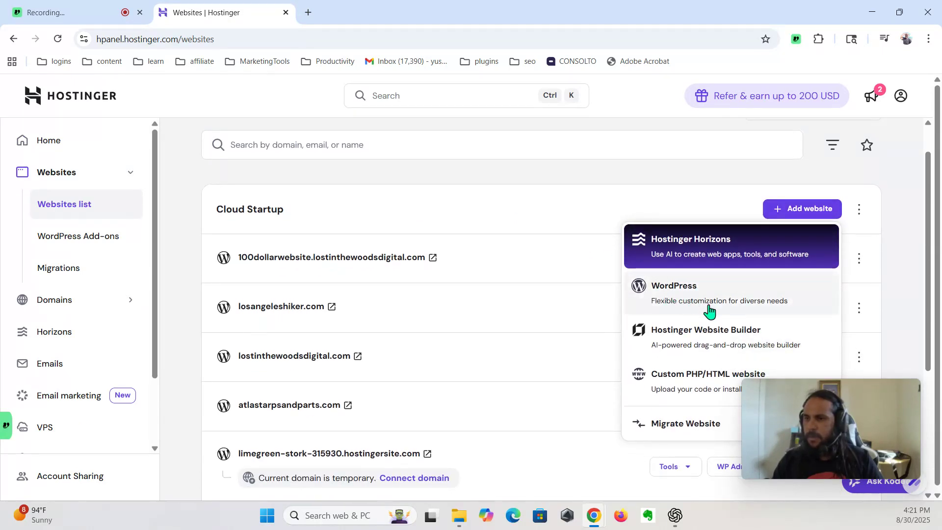
{"action": "left_click", "coordinate": [708, 299]}
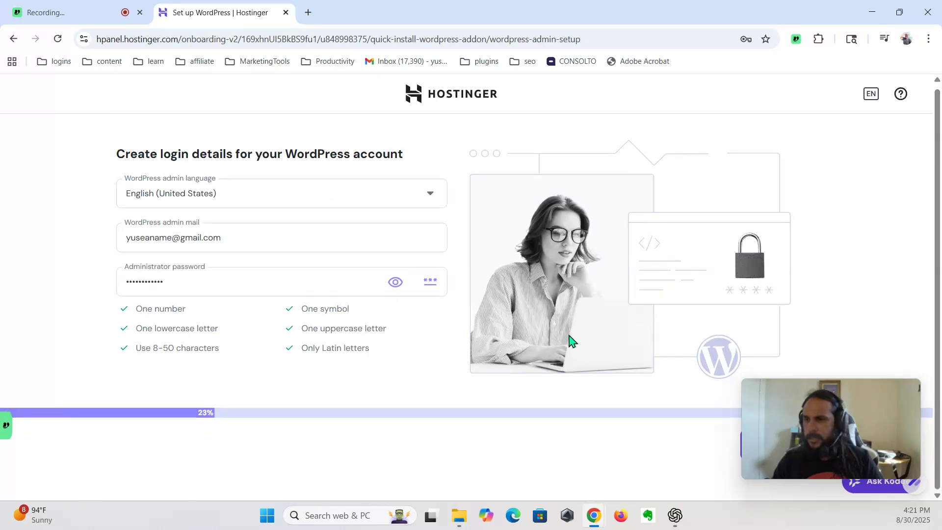
{"action": "left_click_drag", "start_coordinate": [844, 396], "coordinate": [861, 280]}
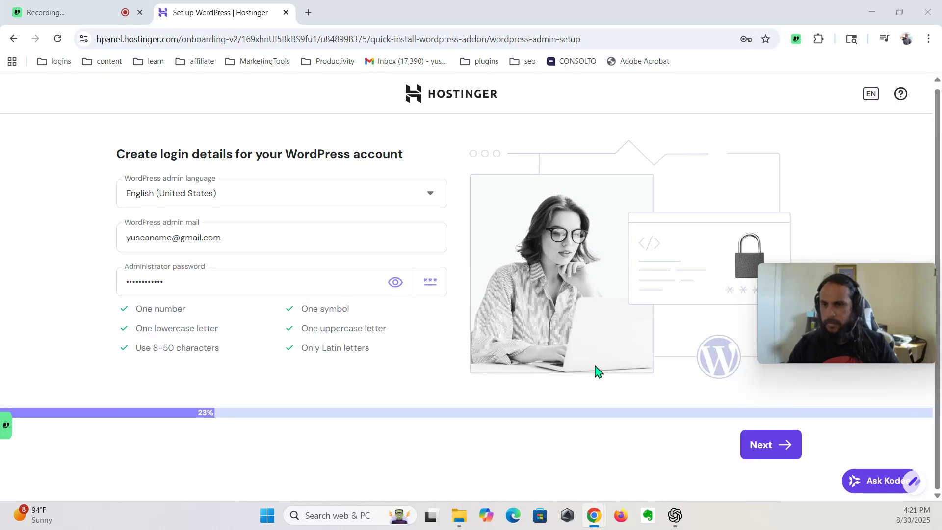
{"action": "left_click", "coordinate": [794, 450]}
- Choose a blank site on solarpoweredproject.com and begin installing WordPress
{"action": "scroll", "coordinate": [422, 327], "scroll_direction": "down", "scroll_amount": 1}
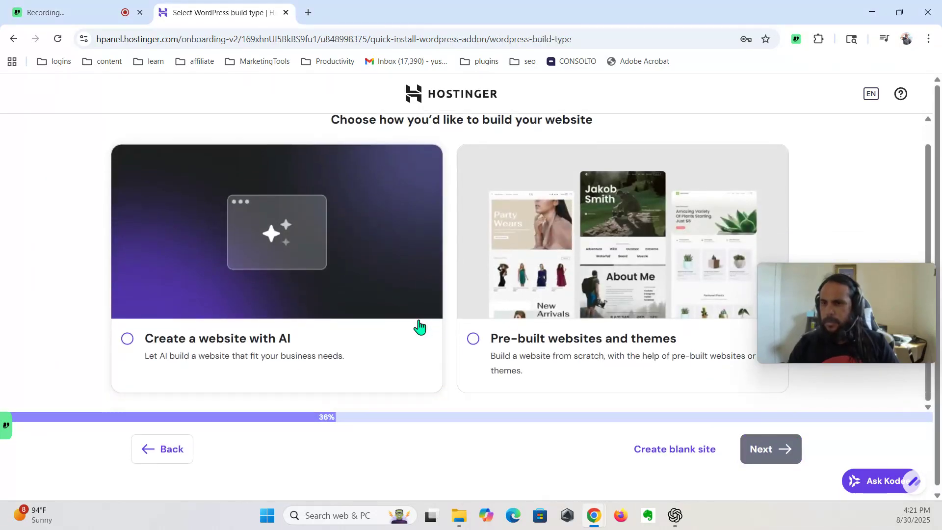
{"action": "scroll", "coordinate": [535, 368], "scroll_direction": "down", "scroll_amount": 1}
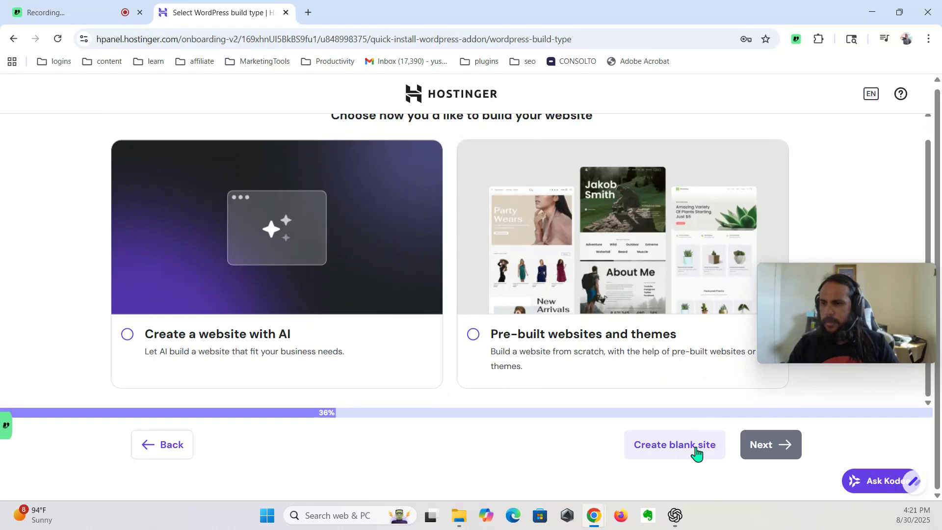
{"action": "left_click", "coordinate": [697, 454]}
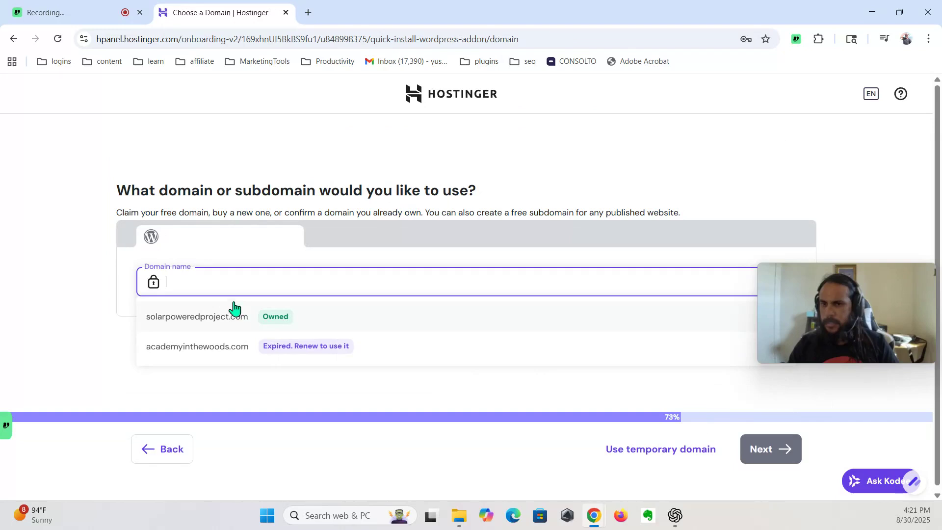
{"action": "left_click", "coordinate": [207, 320]}
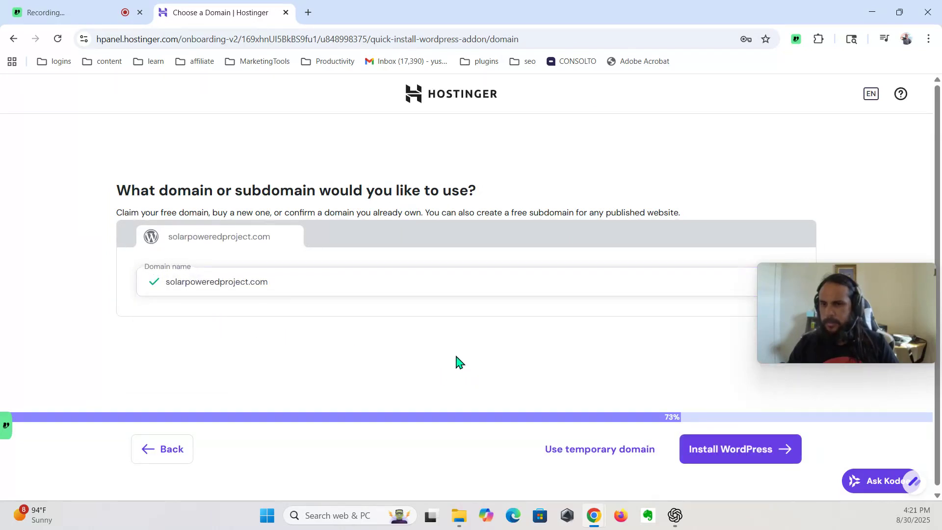
{"action": "left_click", "coordinate": [750, 457]}
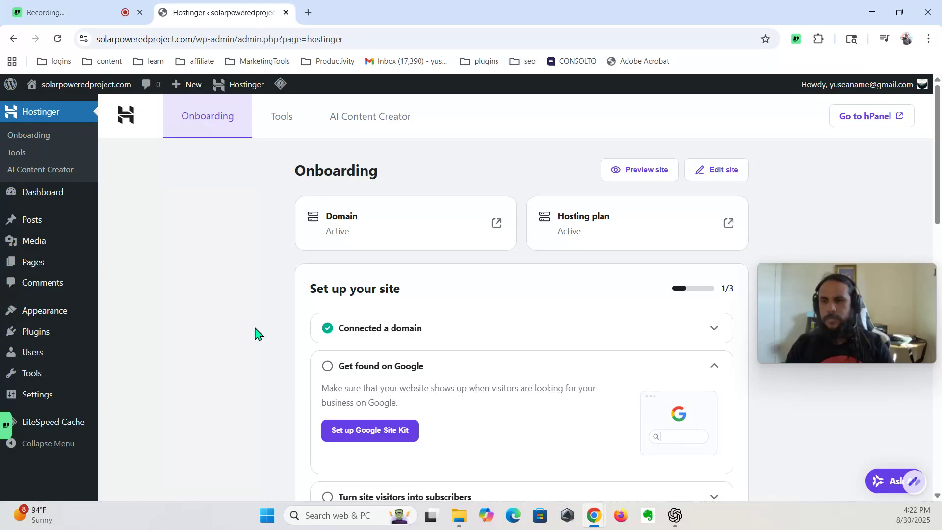
- Upload oxygen-6.0.0-beta.2.zip from the Oxygennew folder as a new plugin
{"action": "scroll", "coordinate": [204, 331], "scroll_direction": "down", "scroll_amount": 1}
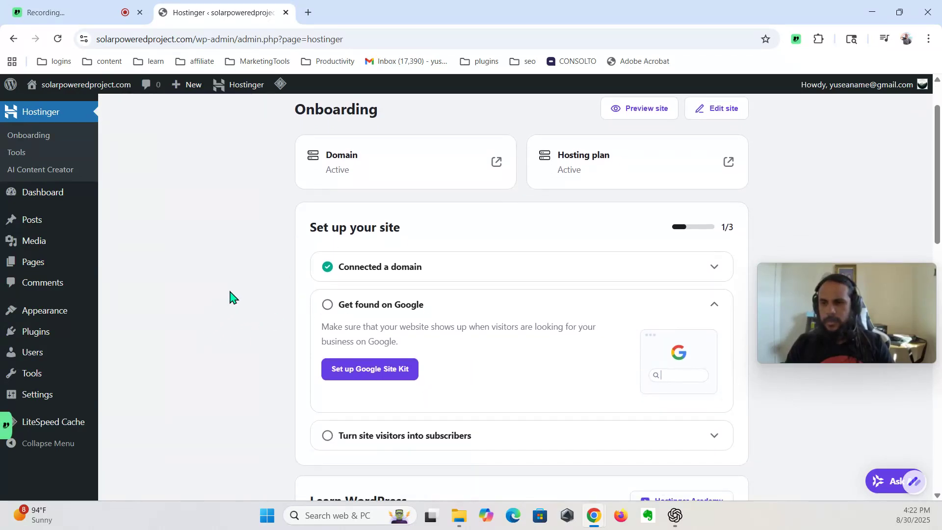
{"action": "scroll", "coordinate": [231, 296], "scroll_direction": "up", "scroll_amount": 1}
{"action": "mouse_move", "coordinate": [47, 333]}
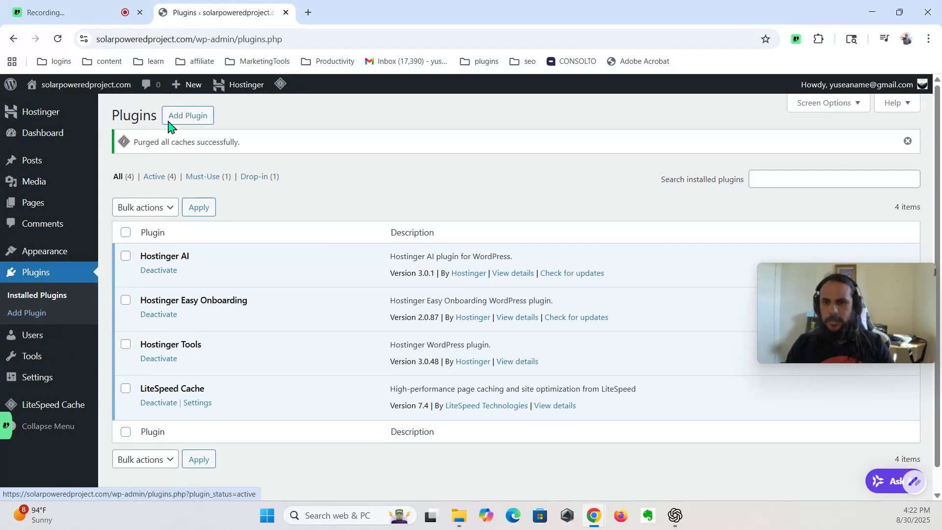
{"action": "left_click", "coordinate": [191, 115]}
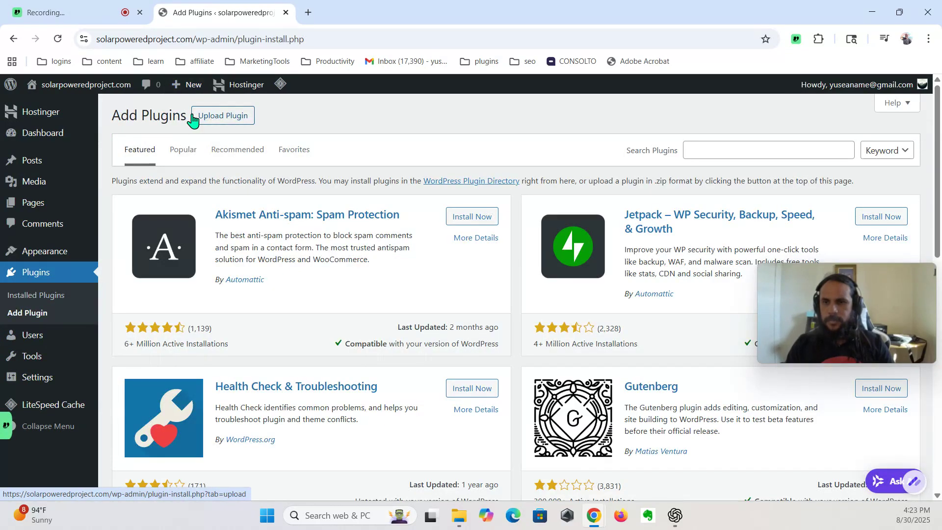
{"action": "left_click", "coordinate": [208, 117]}
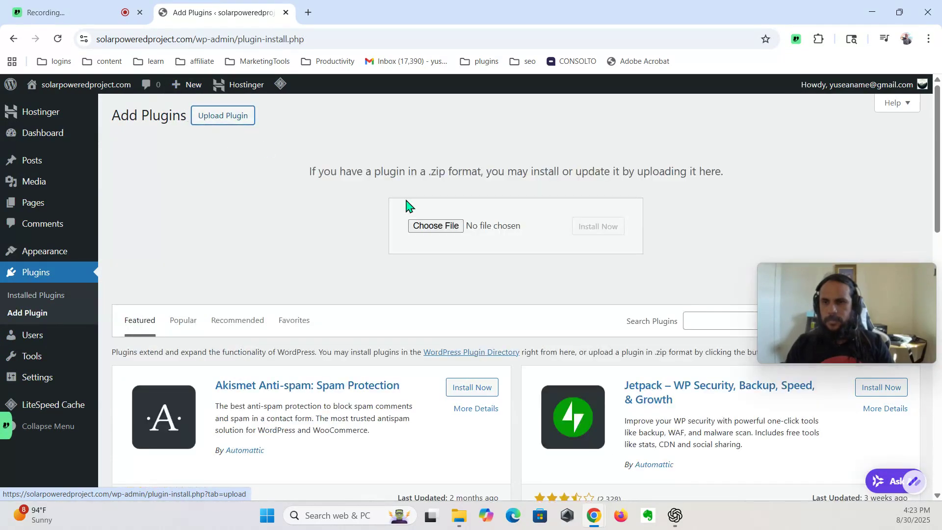
{"action": "left_click", "coordinate": [447, 227]}
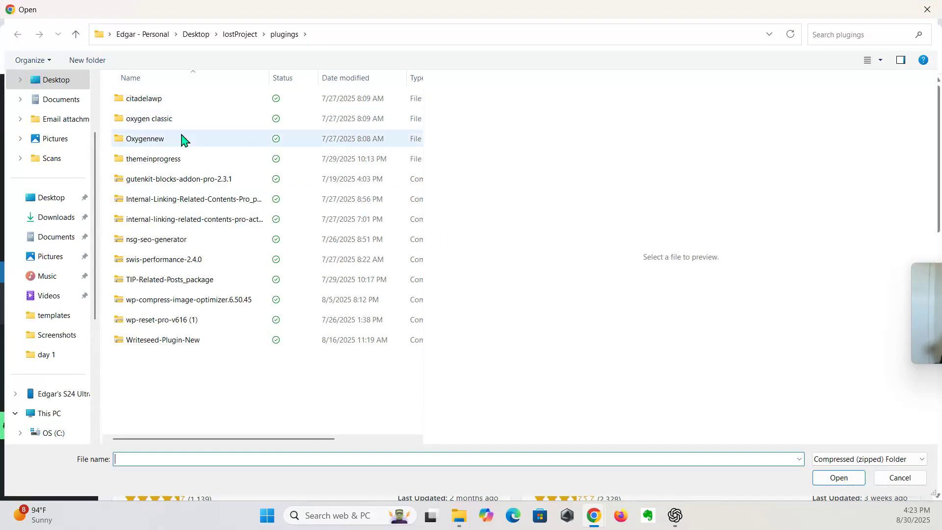
{"action": "double_click", "coordinate": [170, 141]}
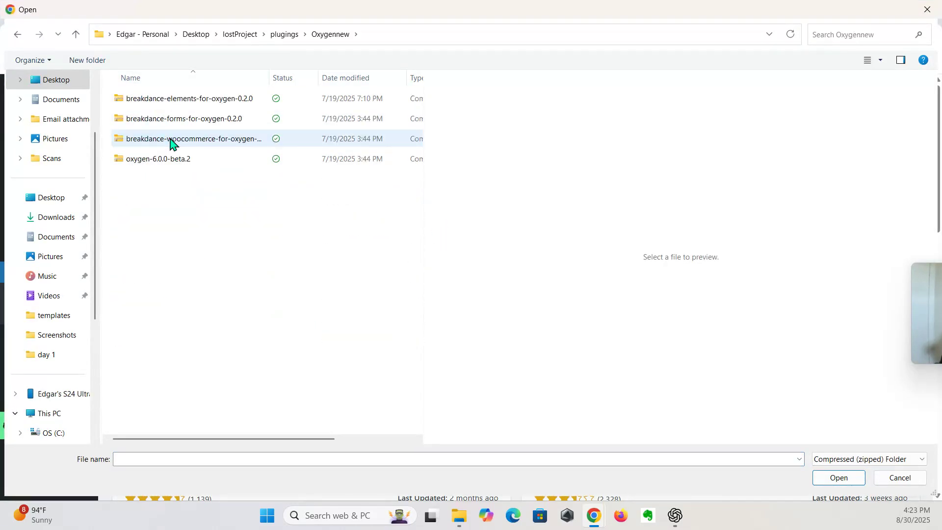
{"action": "left_click", "coordinate": [172, 162]}
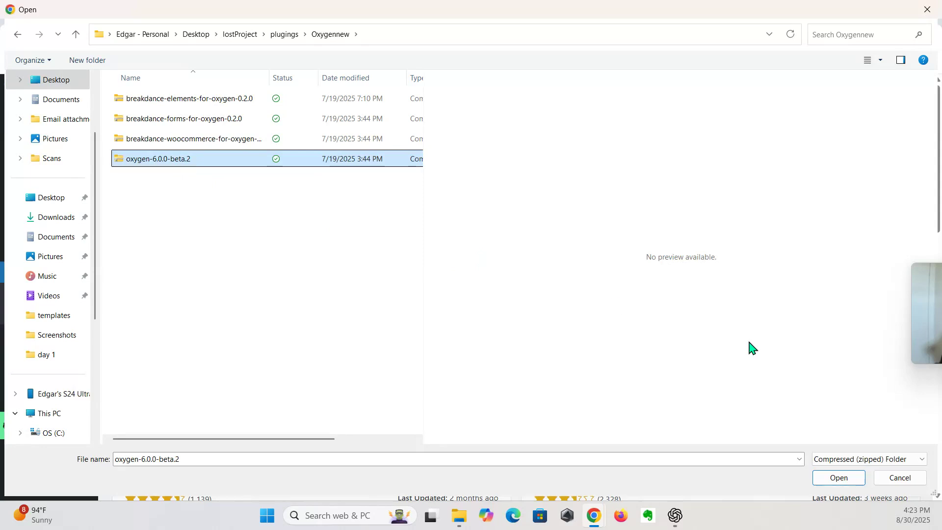
{"action": "left_click", "coordinate": [839, 478]}
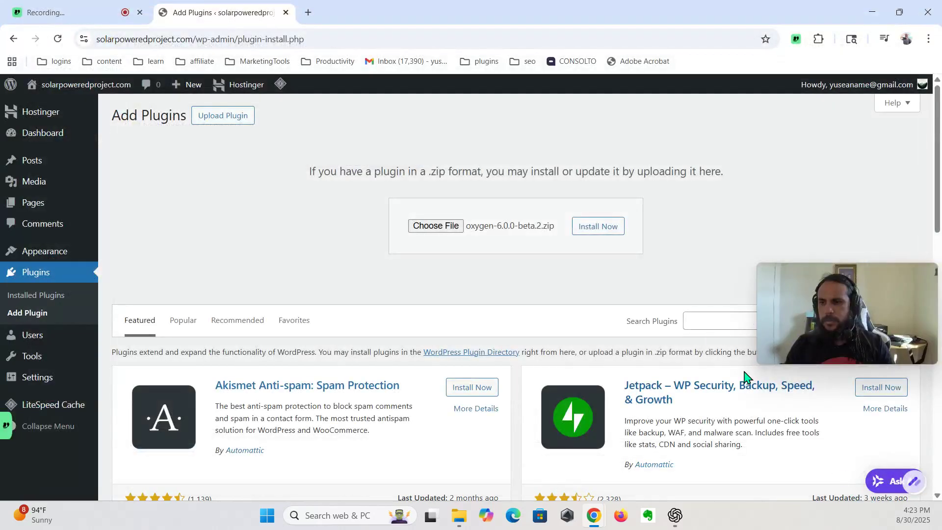
- Install and activate the uploaded Oxygen plugin
{"action": "left_click", "coordinate": [598, 229]}
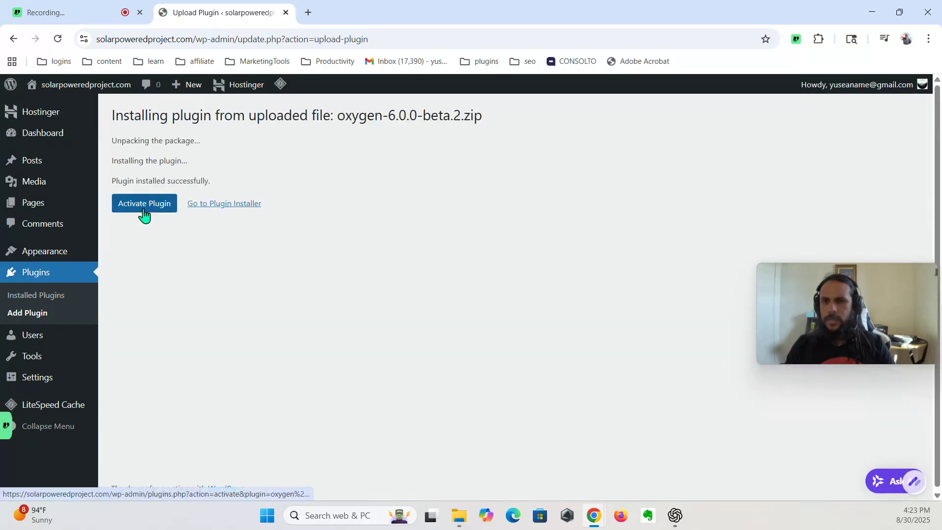
{"action": "left_click", "coordinate": [143, 211]}
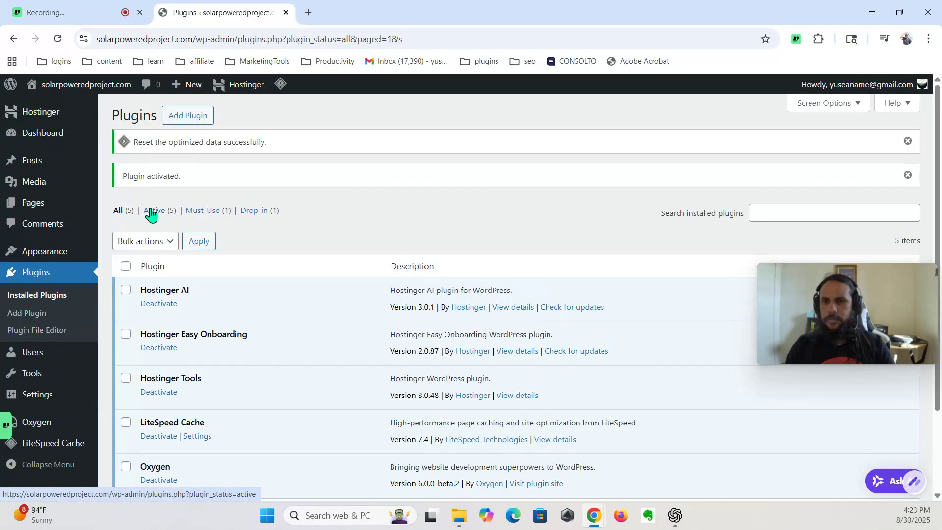
{"action": "scroll", "coordinate": [290, 375], "scroll_direction": "down", "scroll_amount": 1}
{"action": "scroll", "coordinate": [289, 374], "scroll_direction": "down", "scroll_amount": 1}
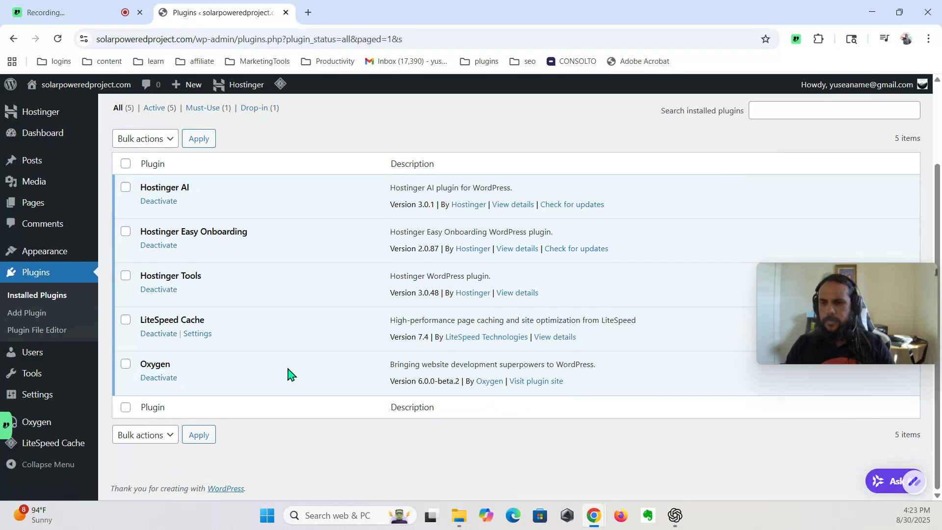
{"action": "scroll", "coordinate": [290, 374], "scroll_direction": "up", "scroll_amount": 3}
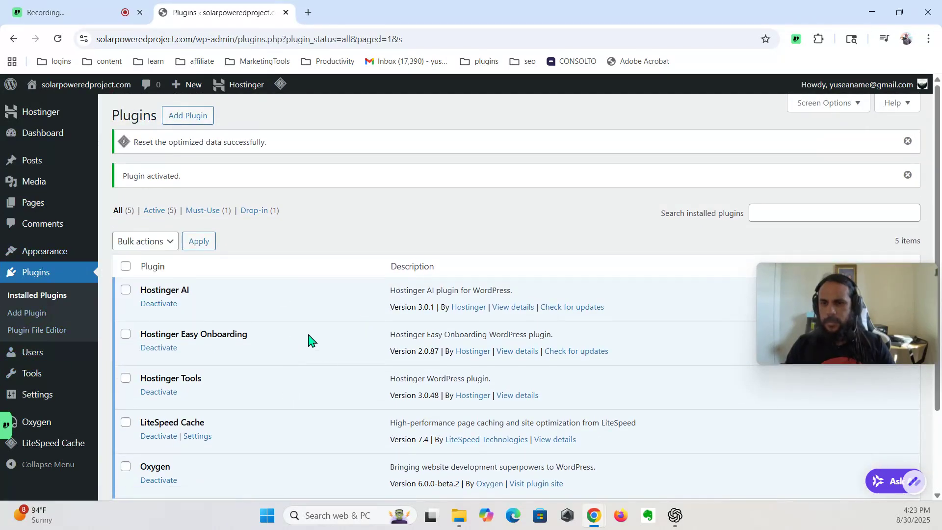
- Go to Oxygen's License settings, focus the key field, then show the Windows desktop
{"action": "mouse_move", "coordinate": [44, 422]}
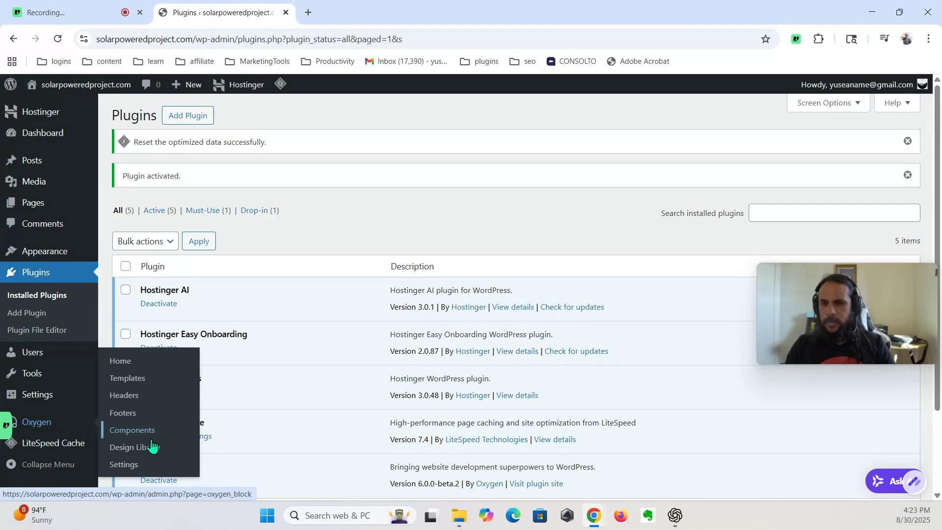
{"action": "left_click", "coordinate": [140, 467]}
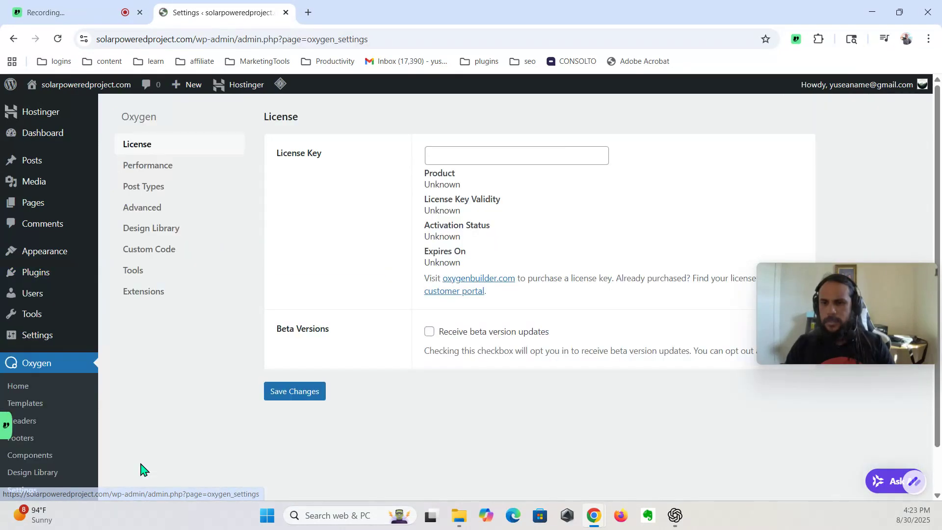
{"action": "left_click", "coordinate": [472, 155]}
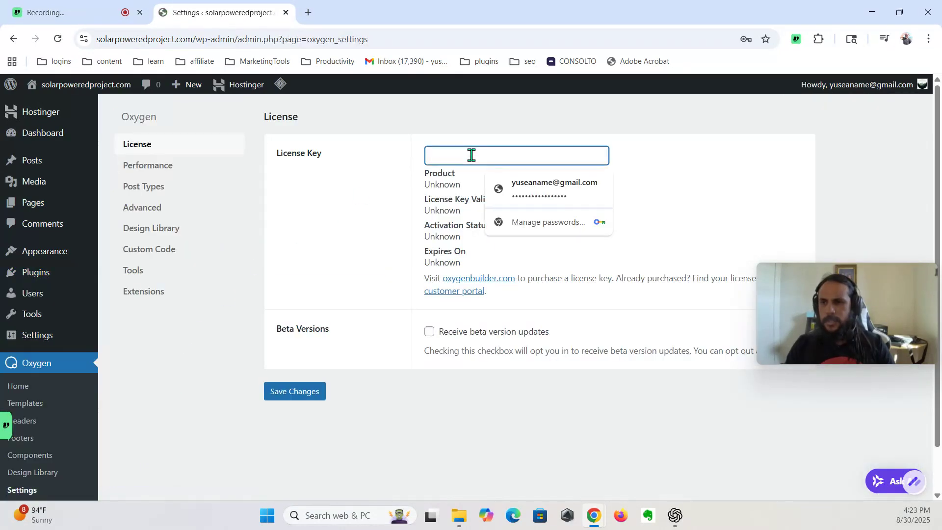
{"action": "left_click", "coordinate": [363, 183]}
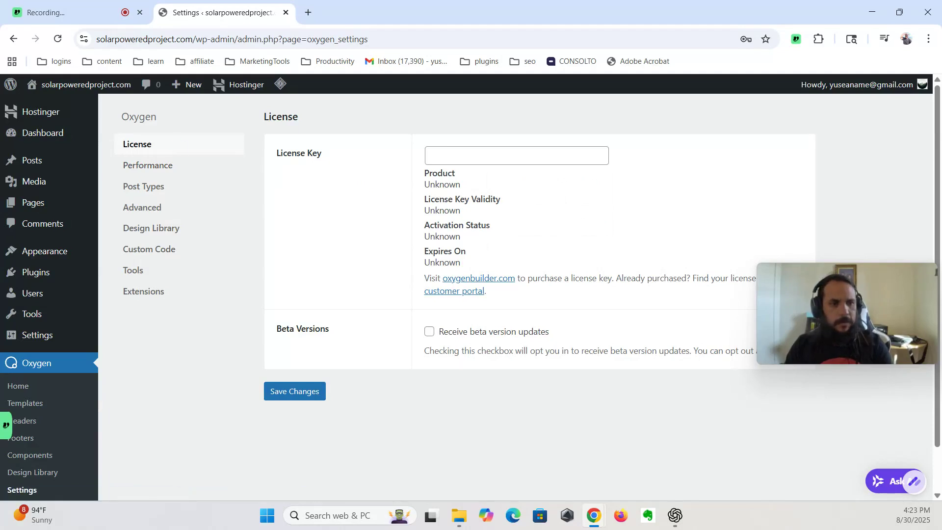
{"action": "key", "text": "super+d"}
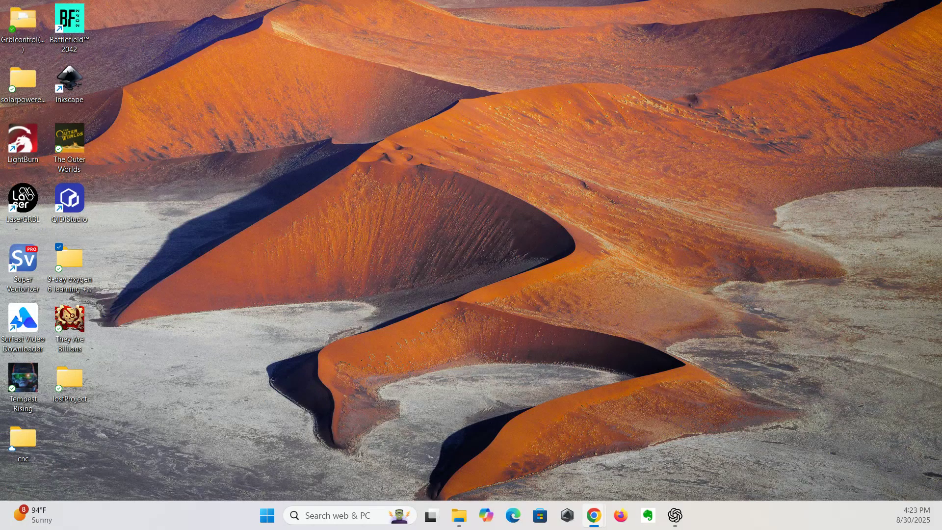
- Restore the browser window with Win+D so Oxygen's License settings show again
{"action": "key", "text": "super+d"}
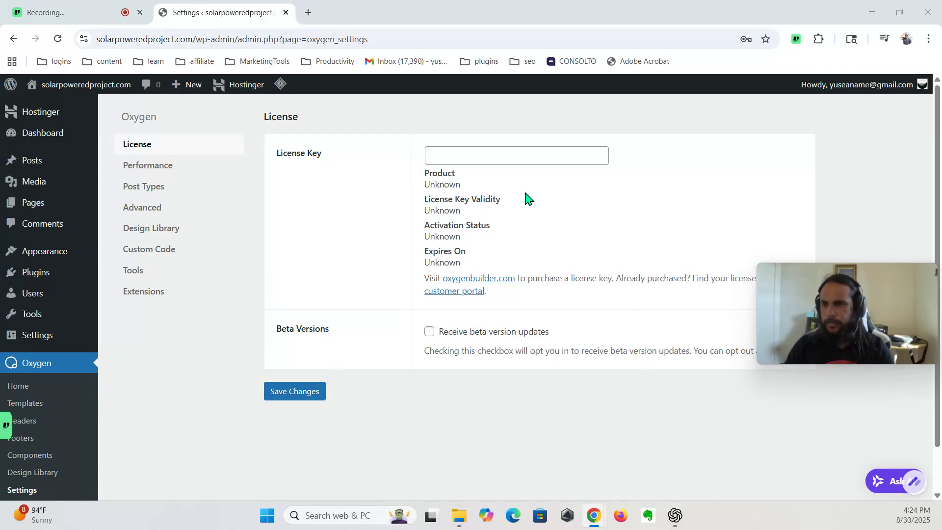
- Paste the Oxygen Pro license key, enable beta updates, and save so it reads Valid and Active
{"action": "left_click", "coordinate": [448, 153]}
{"action": "key", "text": "ctrl+v"}
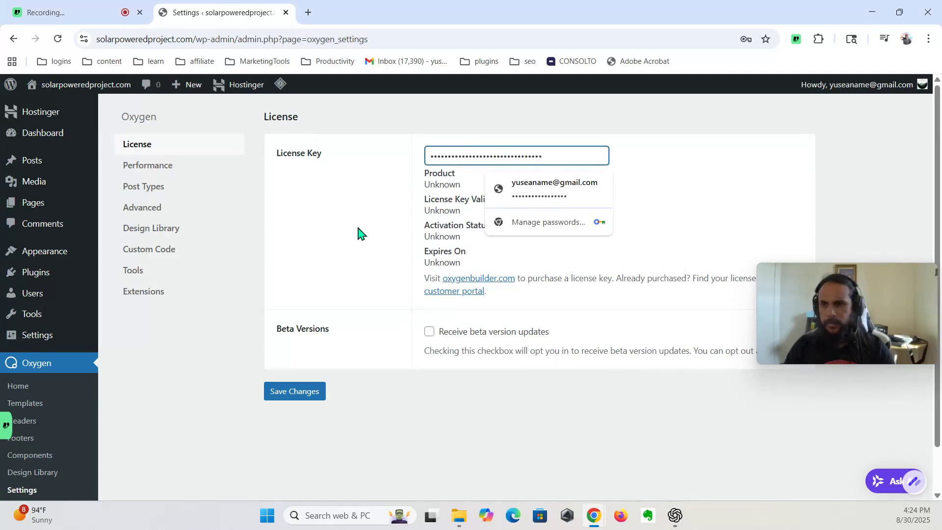
{"action": "left_click", "coordinate": [358, 229]}
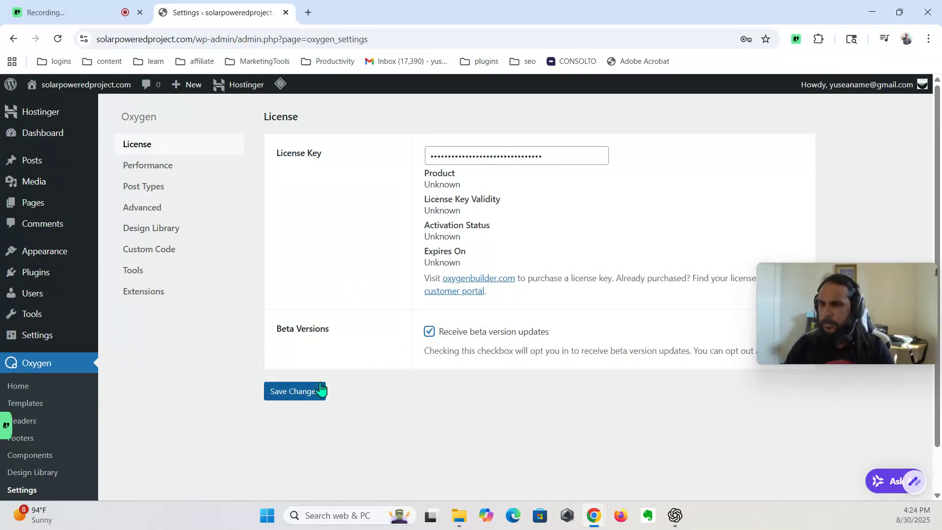
{"action": "mouse_move", "coordinate": [836, 351]}
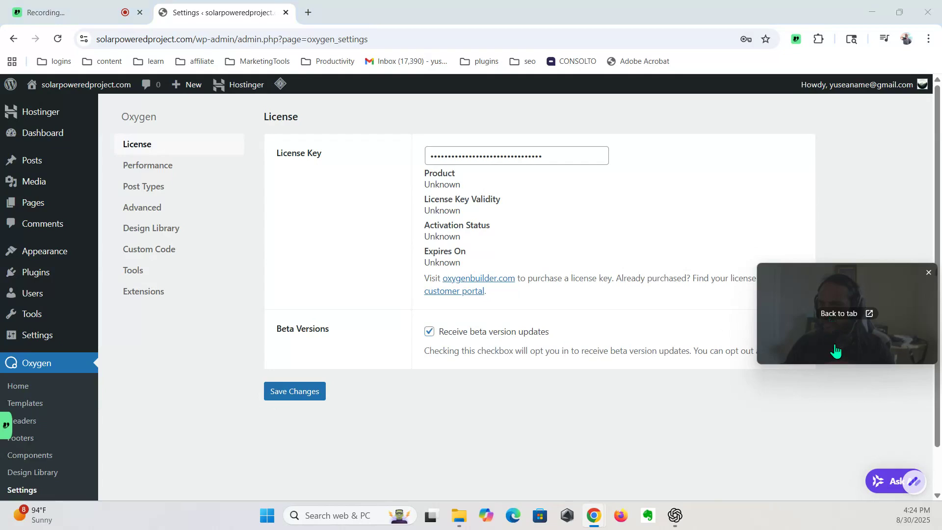
{"action": "left_click_drag", "start_coordinate": [823, 308], "coordinate": [812, 437]}
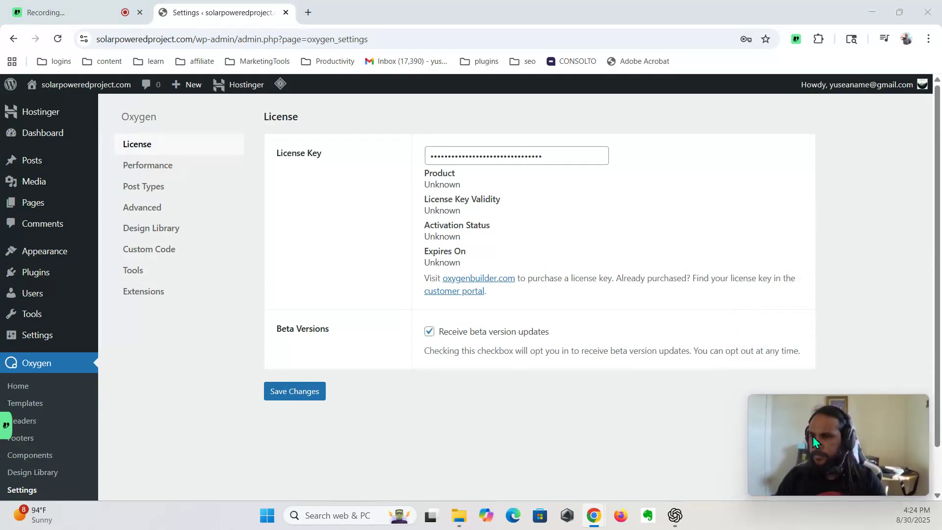
{"action": "left_click", "coordinate": [294, 392]}
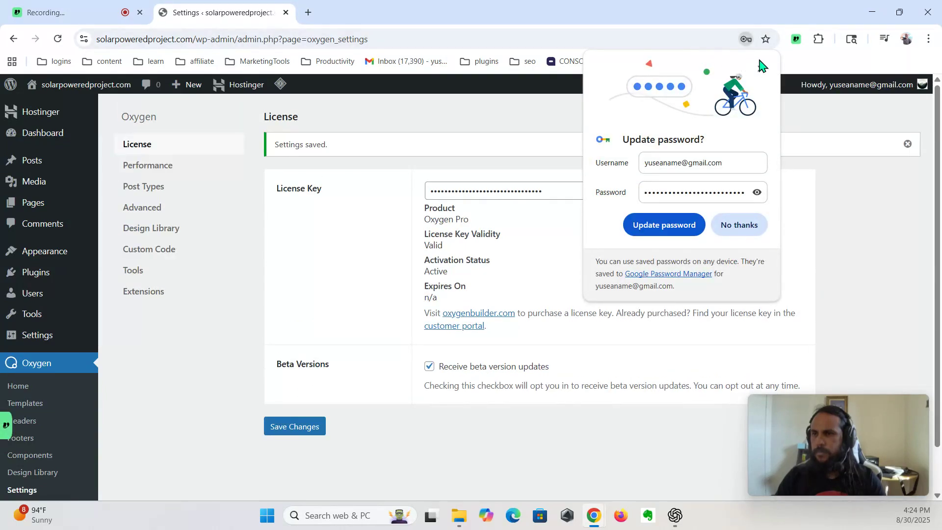
{"action": "left_click", "coordinate": [761, 64]}
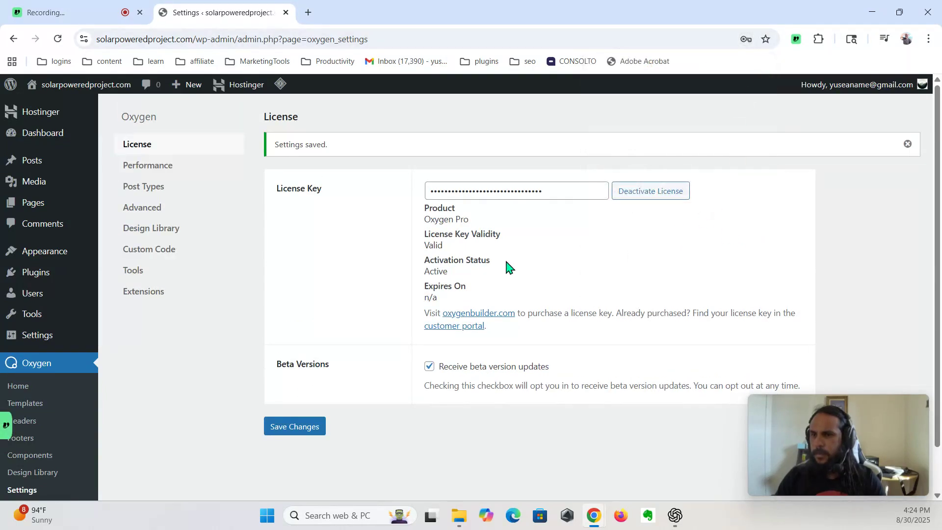
{"action": "left_click_drag", "start_coordinate": [425, 271], "coordinate": [512, 288]}
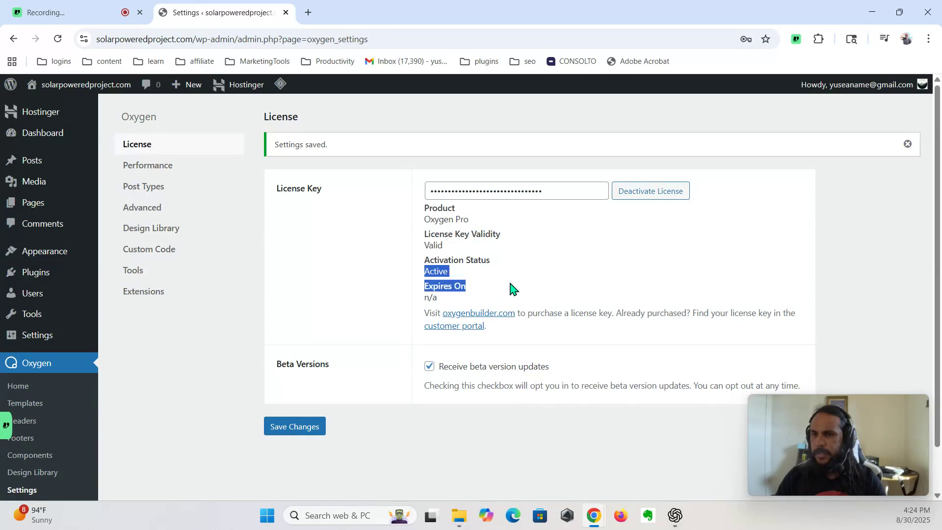
{"action": "left_click", "coordinate": [435, 293]}
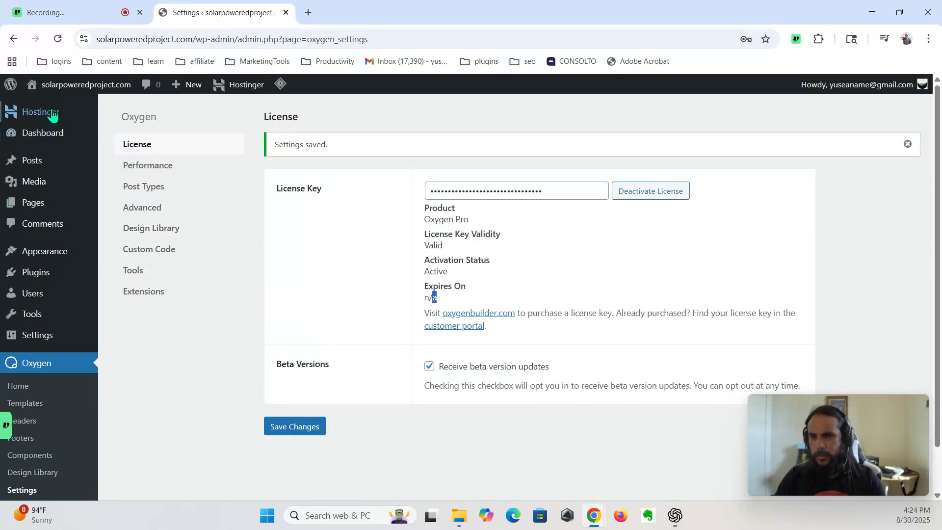
{"action": "scroll", "coordinate": [75, 445], "scroll_direction": "down", "scroll_amount": 1}
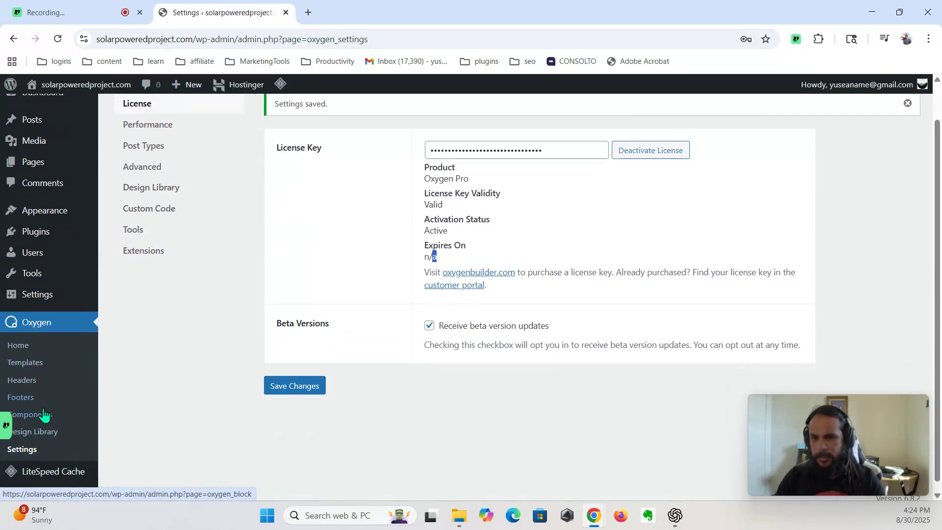
{"action": "scroll", "coordinate": [40, 412], "scroll_direction": "down", "scroll_amount": 1}
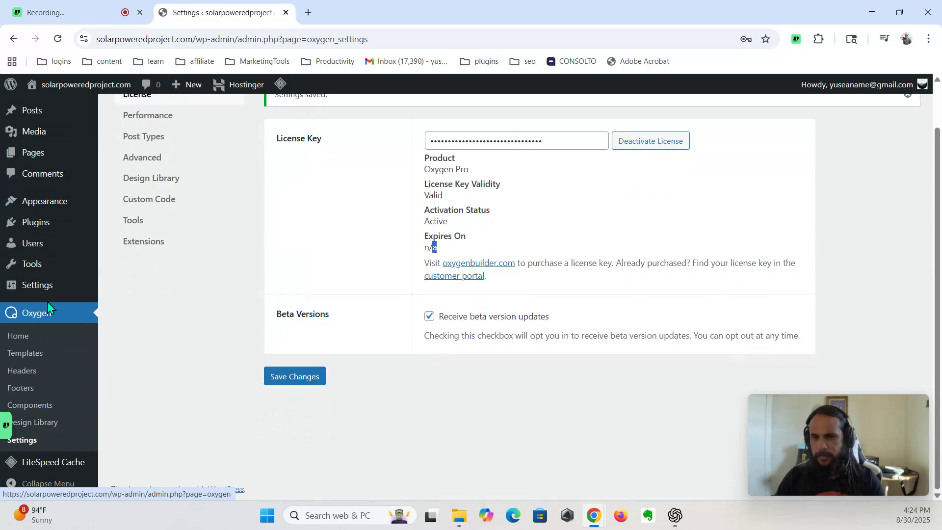
- Upload, install, and activate the breakdance-elements-for-oxygen-0.2.0 plugin zip
{"action": "left_click", "coordinate": [40, 227]}
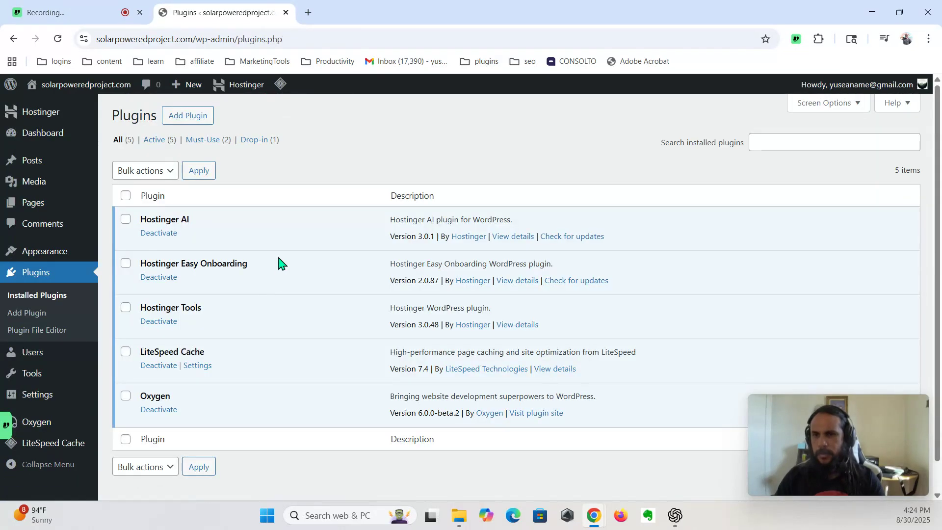
{"action": "left_click", "coordinate": [195, 122]}
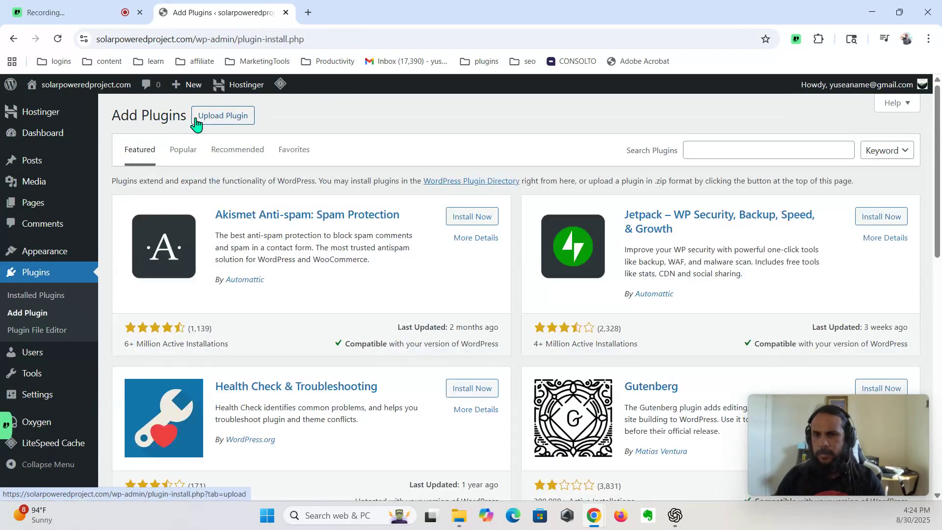
{"action": "left_click", "coordinate": [239, 126]}
{"action": "left_click", "coordinate": [428, 229]}
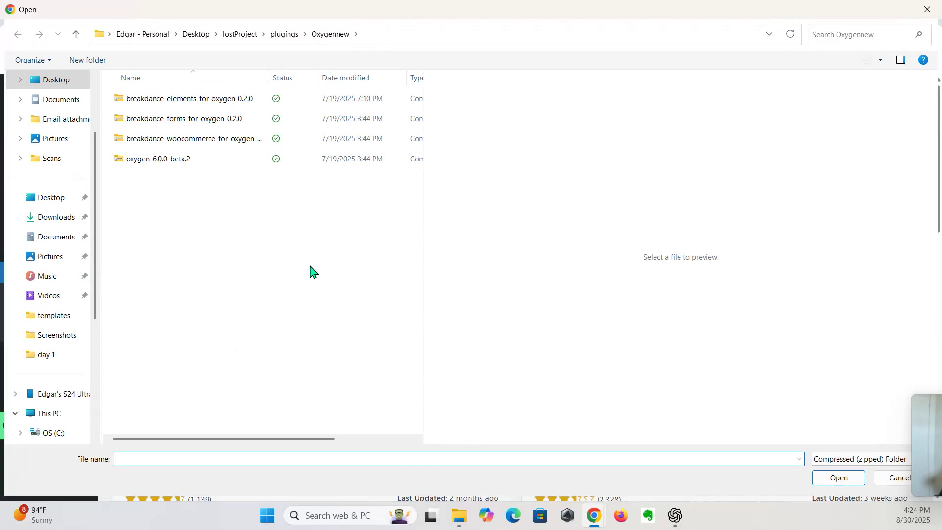
{"action": "left_click", "coordinate": [176, 98]}
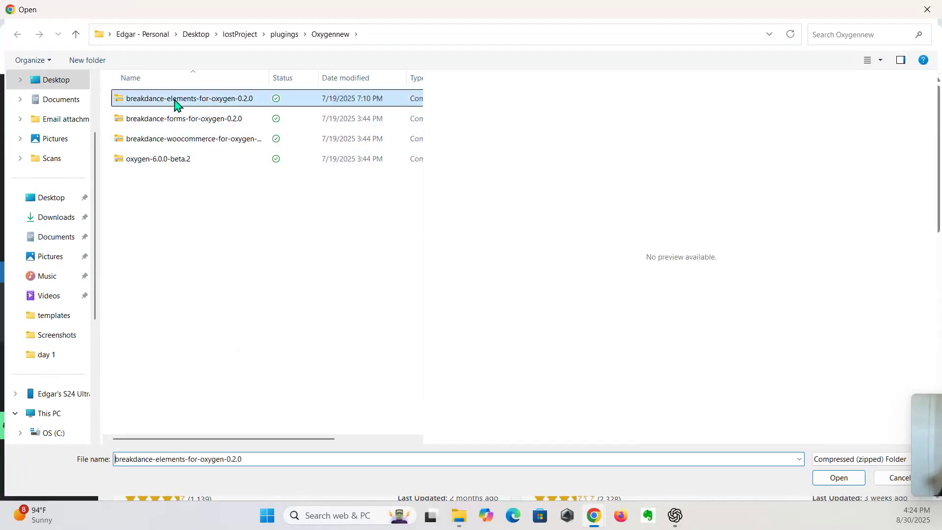
{"action": "left_click", "coordinate": [839, 478]}
{"action": "left_click", "coordinate": [583, 231]}
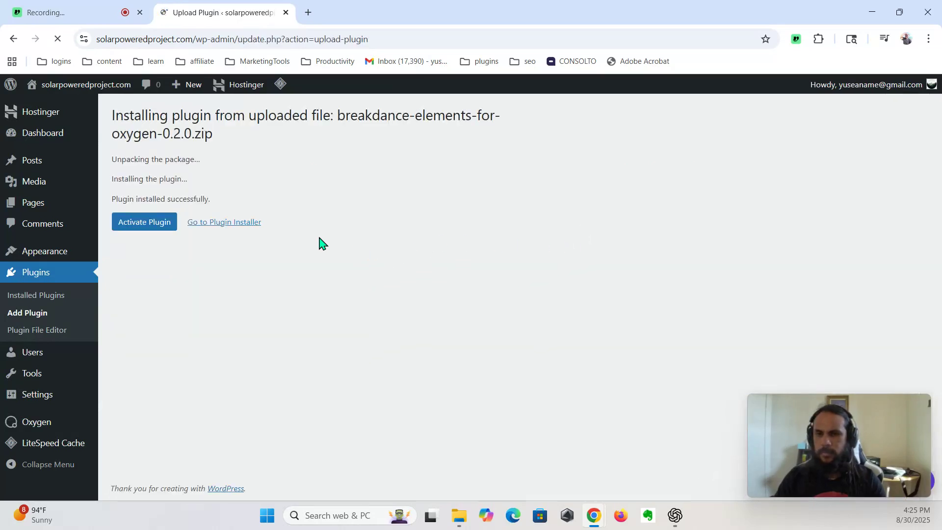
{"action": "left_click", "coordinate": [151, 227]}
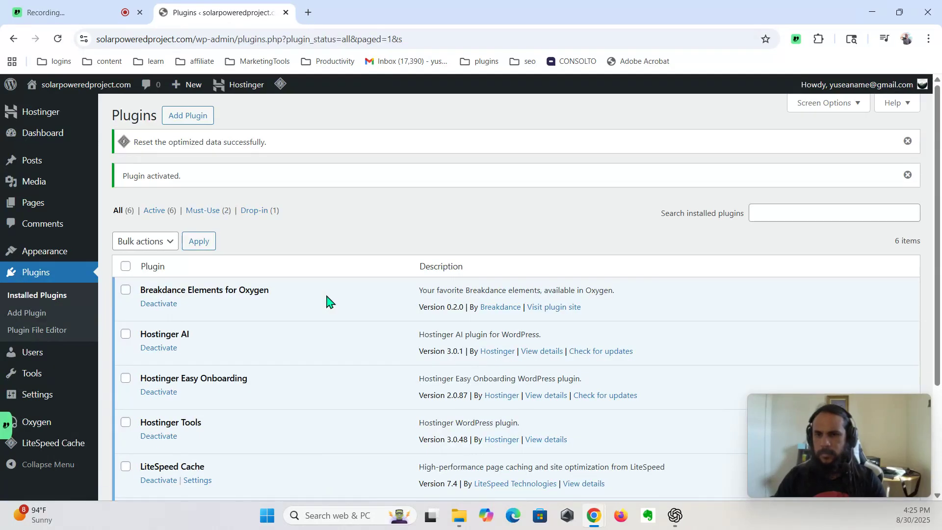
{"action": "scroll", "coordinate": [165, 383], "scroll_direction": "down", "scroll_amount": 3}
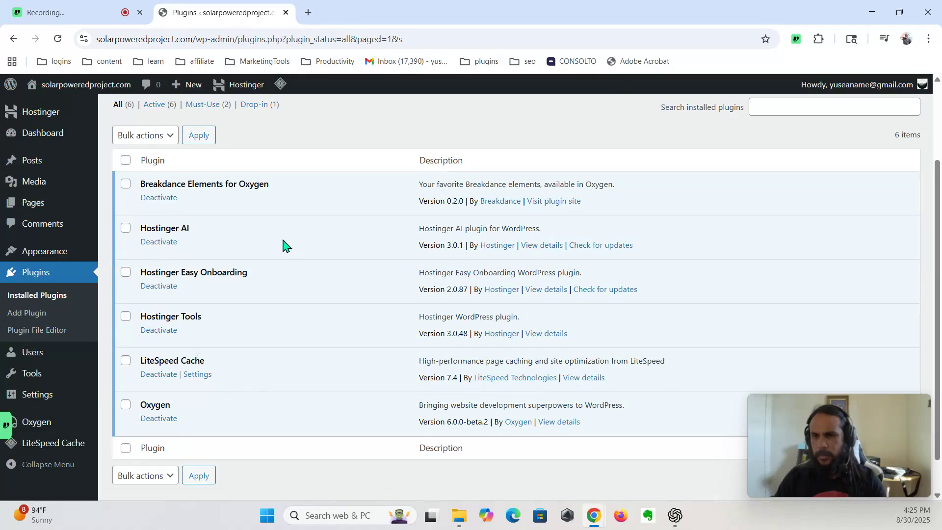
{"action": "scroll", "coordinate": [49, 378], "scroll_direction": "down", "scroll_amount": 1}
- Paste the Breakdance Elements license key in Oxygen's Extensions settings and save it
{"action": "mouse_move", "coordinate": [29, 422]}
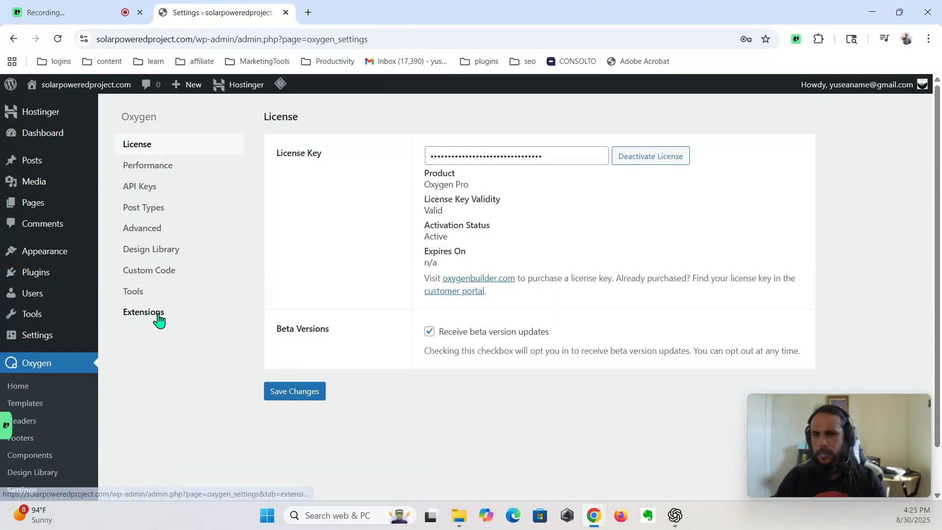
{"action": "left_click", "coordinate": [157, 317]}
{"action": "left_click", "coordinate": [500, 160]}
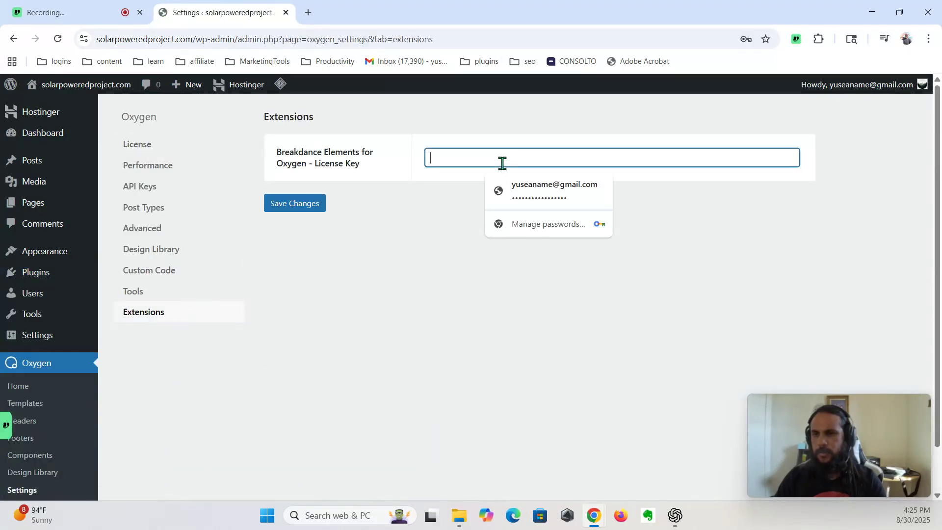
{"action": "left_click", "coordinate": [412, 251]}
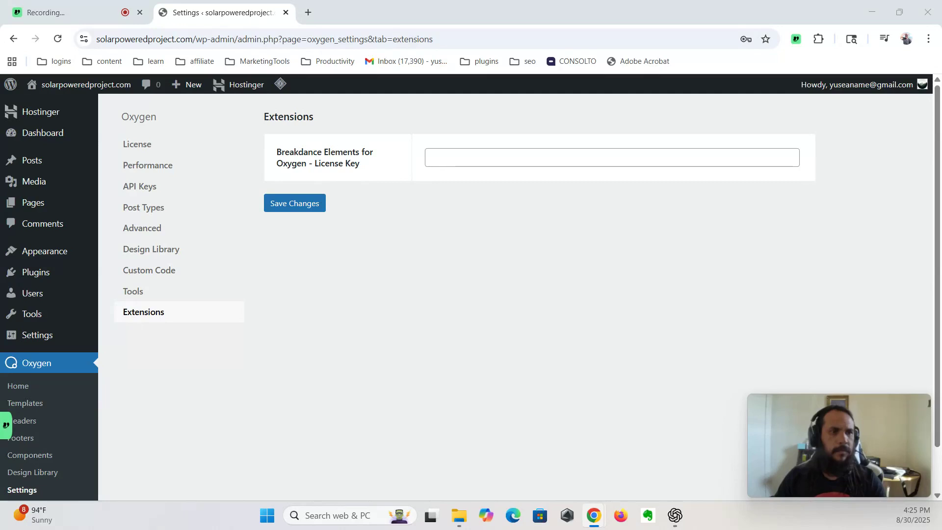
{"action": "left_click", "coordinate": [466, 158]}
{"action": "key", "text": "ctrl+v"}
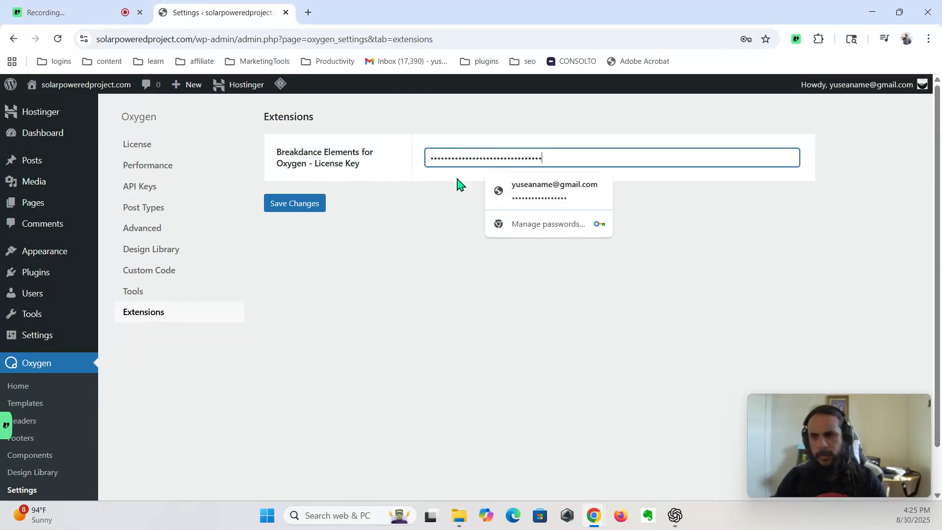
{"action": "left_click", "coordinate": [301, 215]}
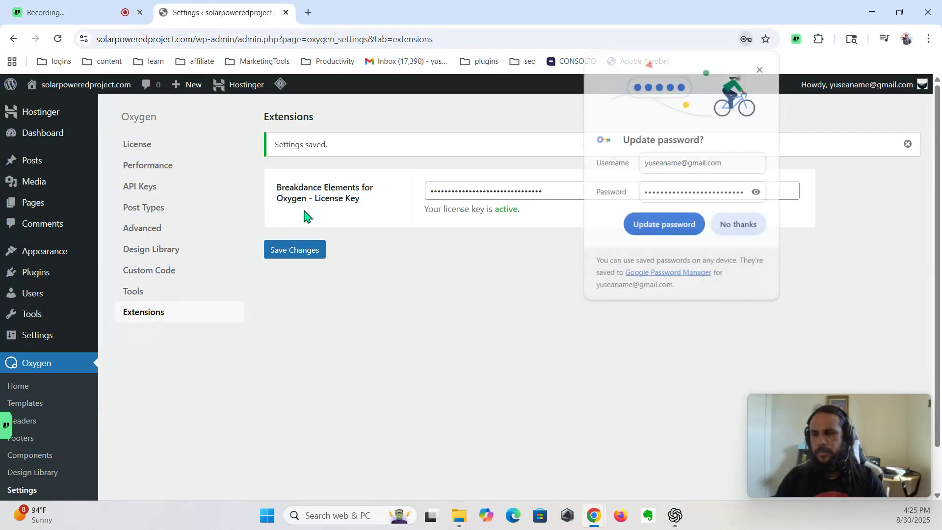
{"action": "left_click", "coordinate": [761, 68]}
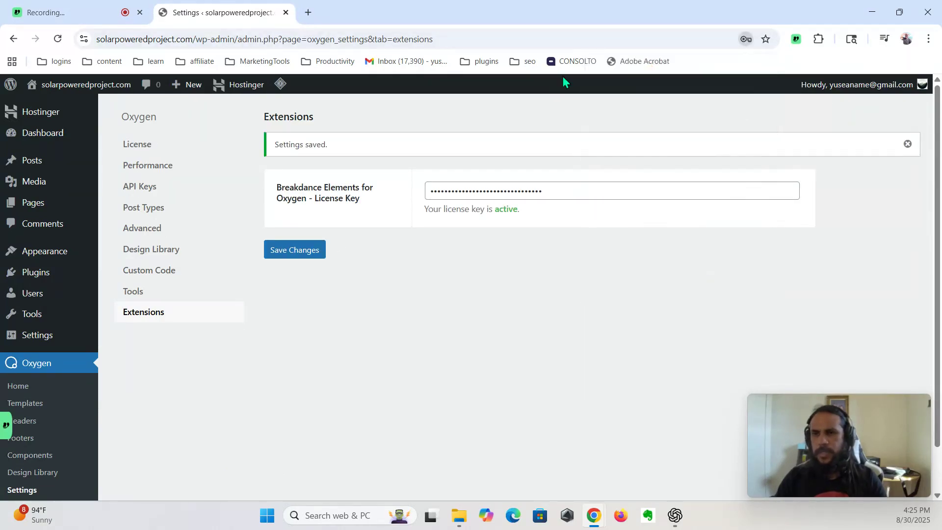
- Upload, install, and activate the breakdance-woocommerce-for-oxygen-0.1.0 plugin zip
{"action": "left_click", "coordinate": [38, 273]}
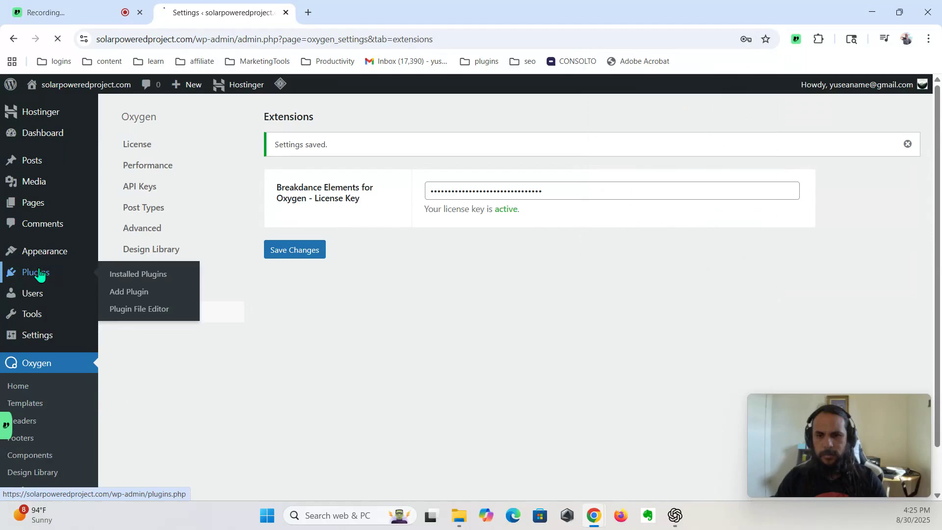
{"action": "left_click", "coordinate": [193, 116]}
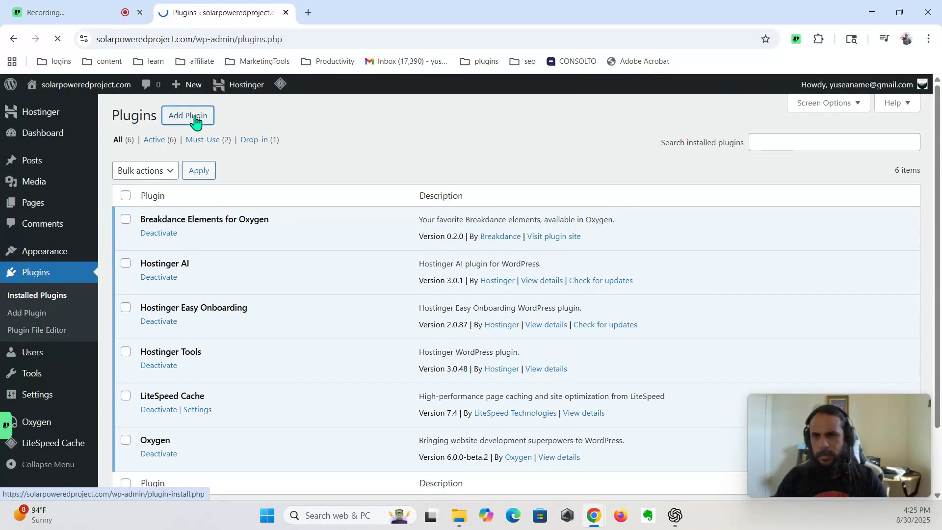
{"action": "left_click", "coordinate": [237, 117]}
{"action": "left_click", "coordinate": [449, 227]}
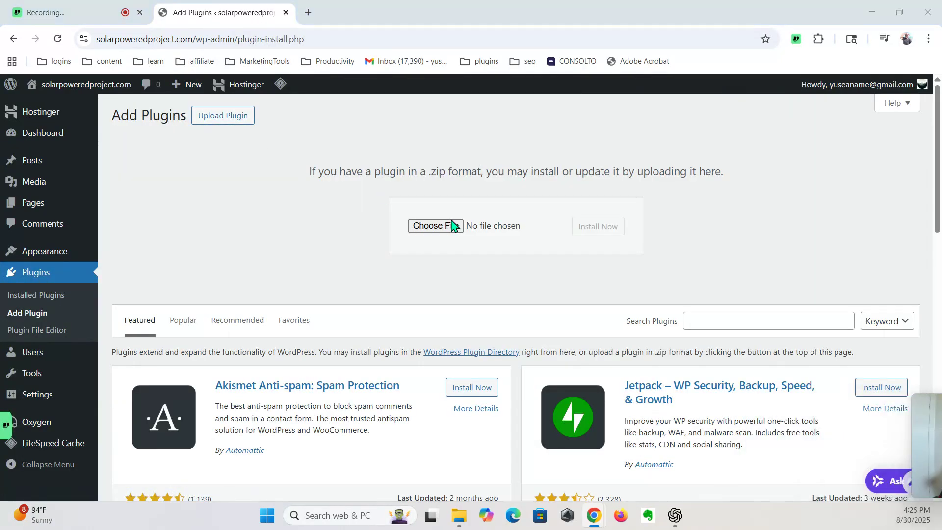
{"action": "left_click", "coordinate": [189, 142]}
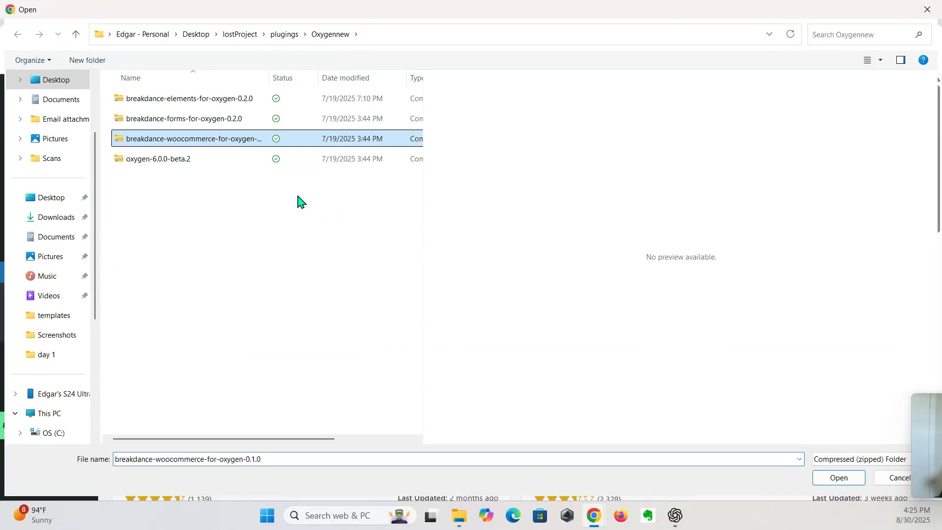
{"action": "left_click", "coordinate": [839, 478]}
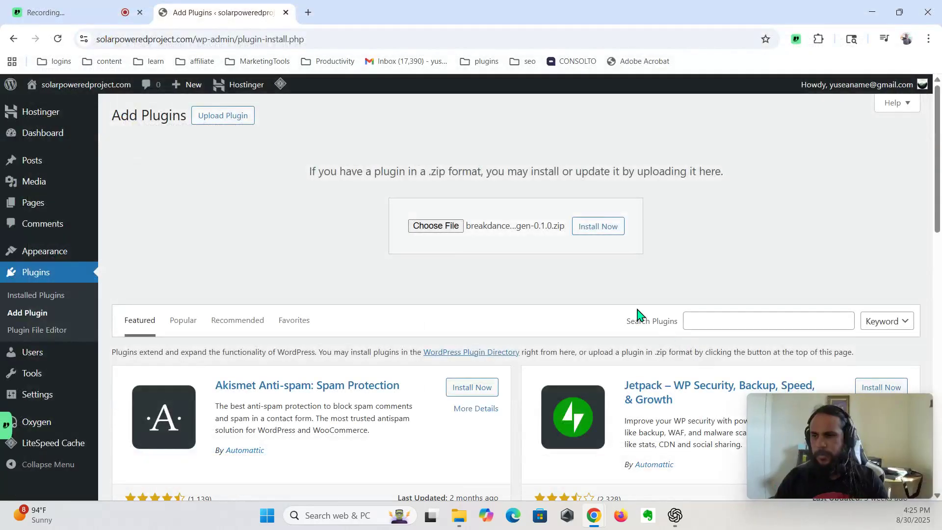
{"action": "left_click", "coordinate": [611, 231]}
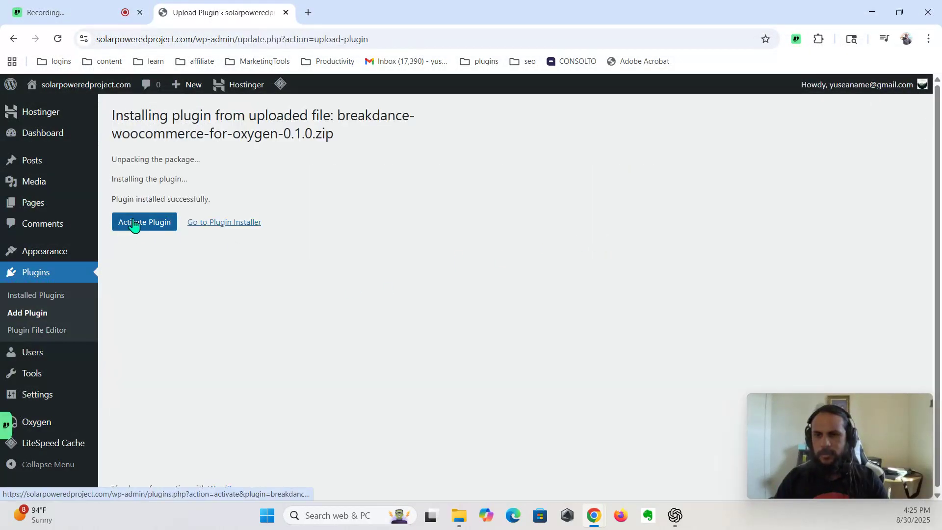
{"action": "left_click", "coordinate": [134, 225]}
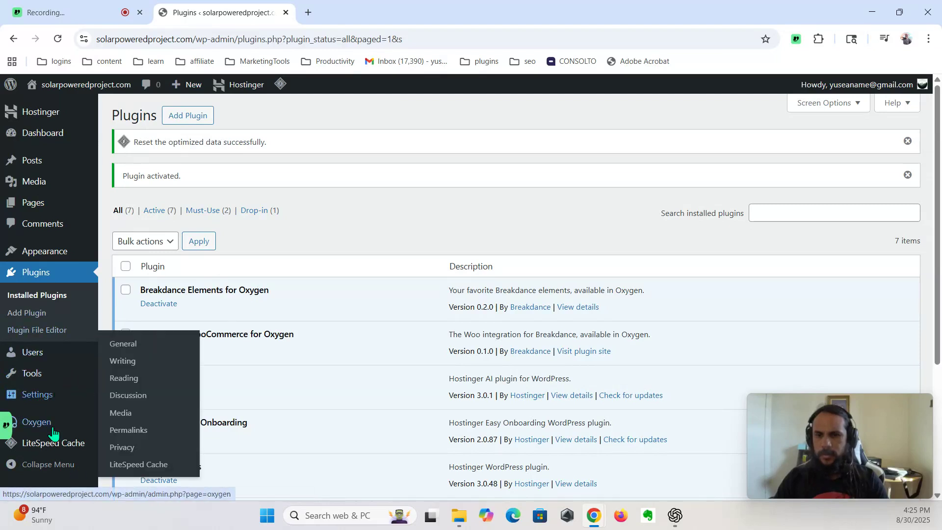
- Paste the Breakdance WooCommerce license key in Oxygen's Extensions settings and save it
{"action": "left_click", "coordinate": [132, 467]}
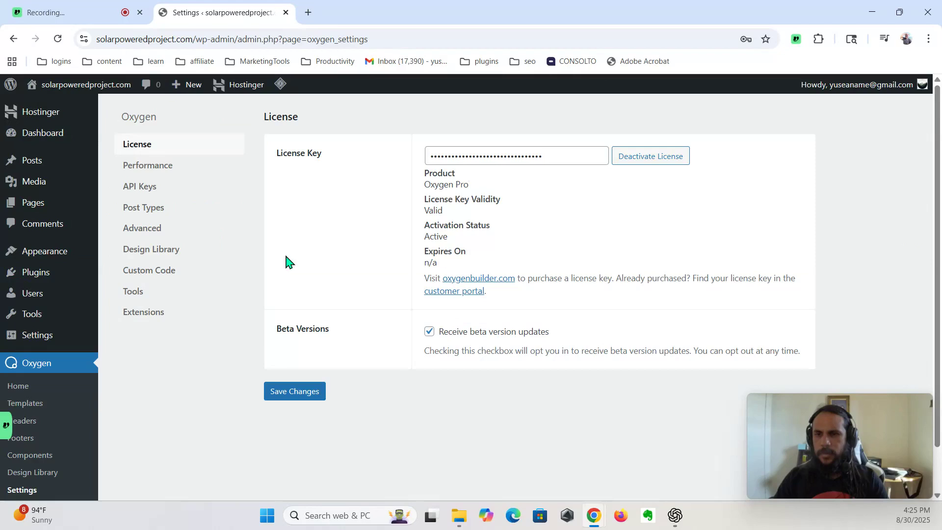
{"action": "left_click", "coordinate": [159, 316]}
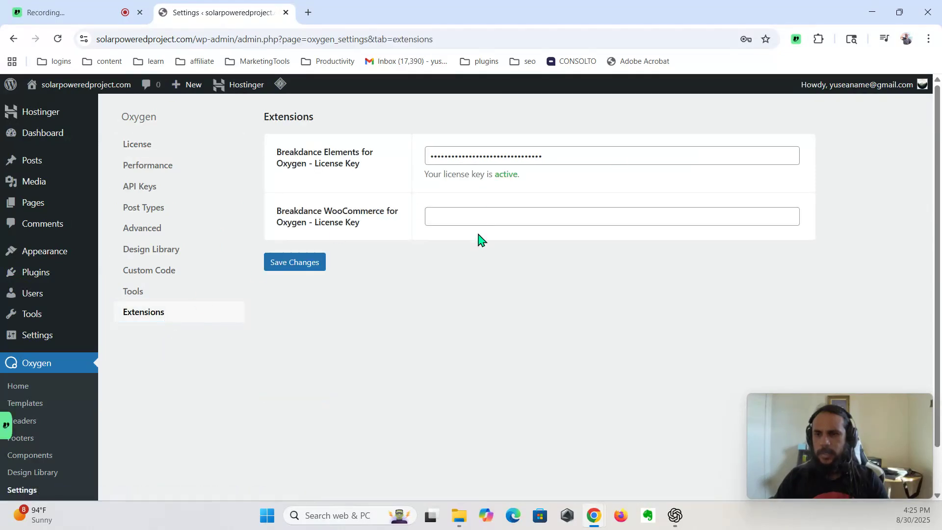
{"action": "left_click", "coordinate": [471, 220]}
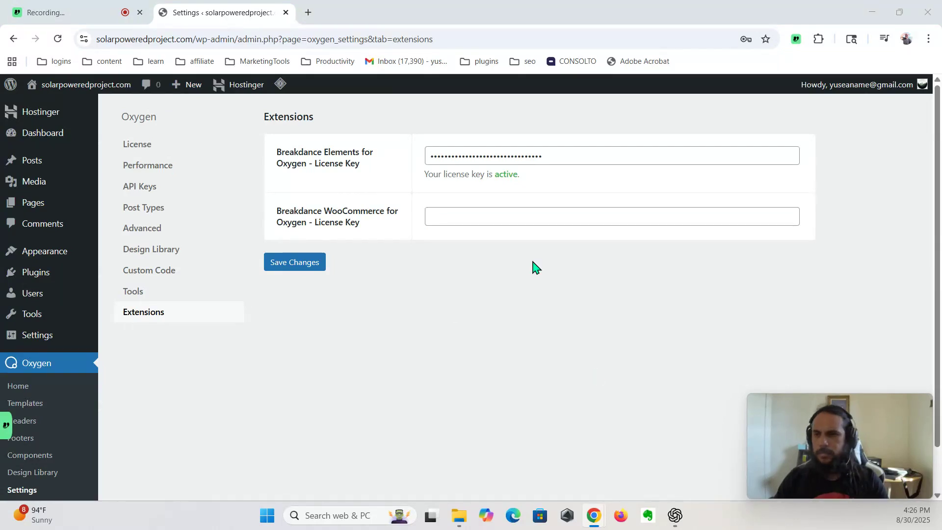
{"action": "left_click", "coordinate": [495, 215]}
{"action": "key", "text": "ctrl+v"}
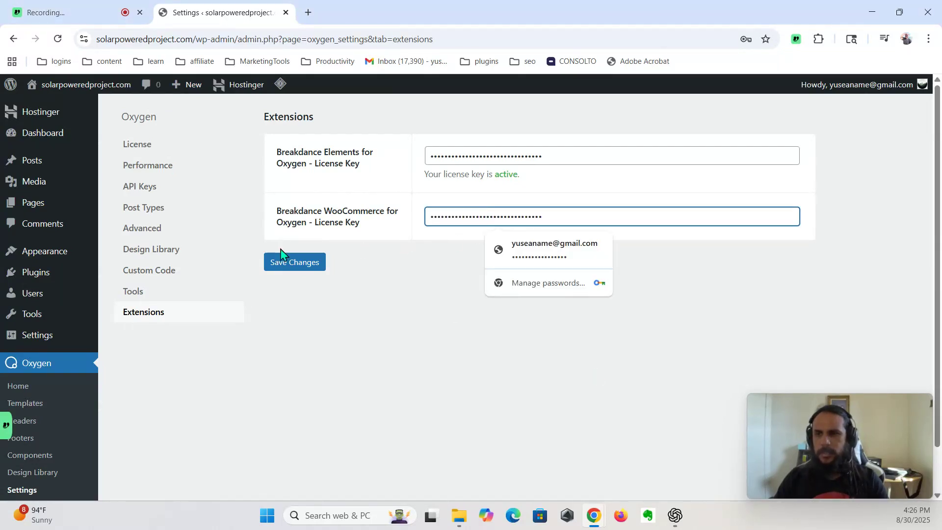
{"action": "left_click", "coordinate": [296, 265]}
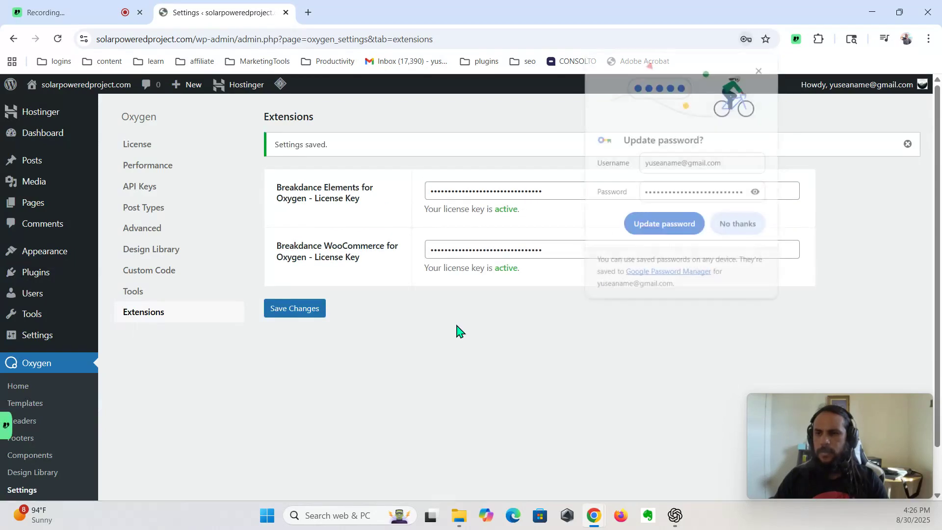
{"action": "left_click", "coordinate": [760, 68]}
{"action": "mouse_move", "coordinate": [57, 274]}
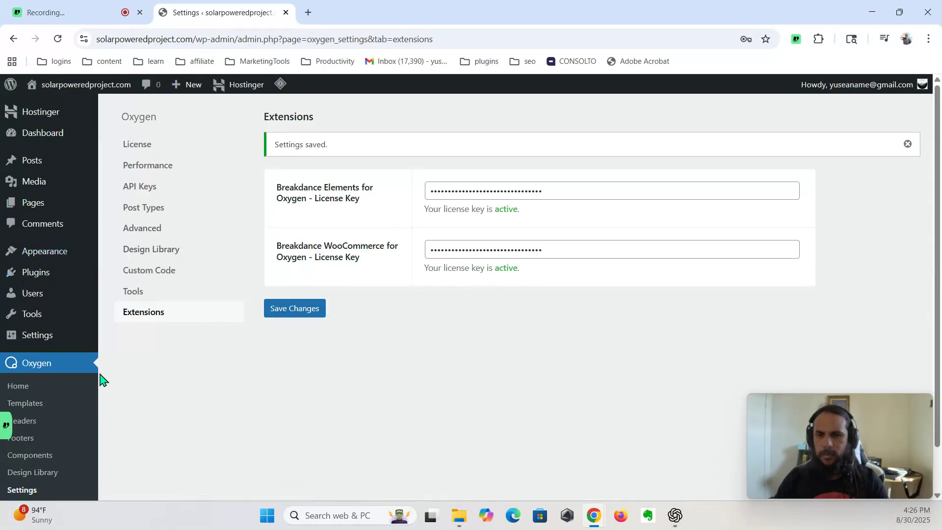
- Upload, install, and activate the breakdance-forms-for-oxygen-0.2.0 plugin zip
{"action": "mouse_move", "coordinate": [30, 303]}
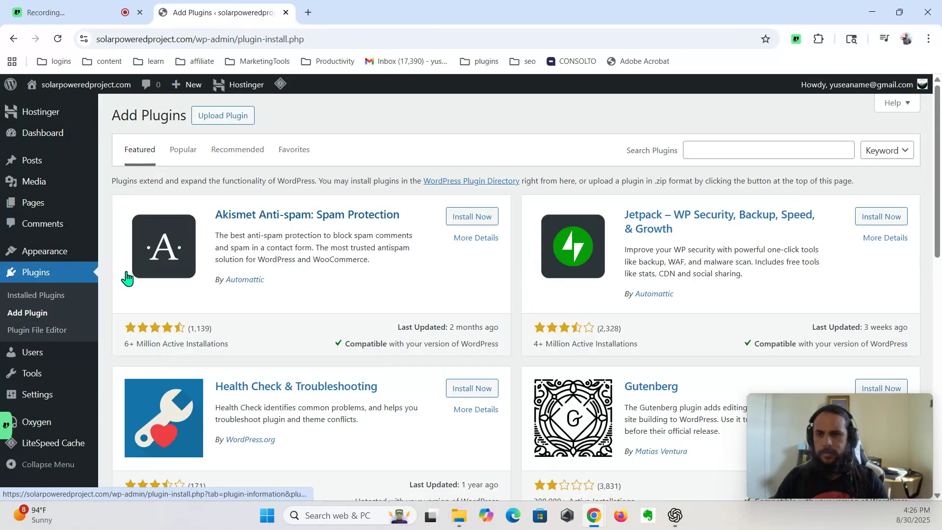
{"action": "left_click", "coordinate": [237, 116]}
{"action": "left_click", "coordinate": [436, 226]}
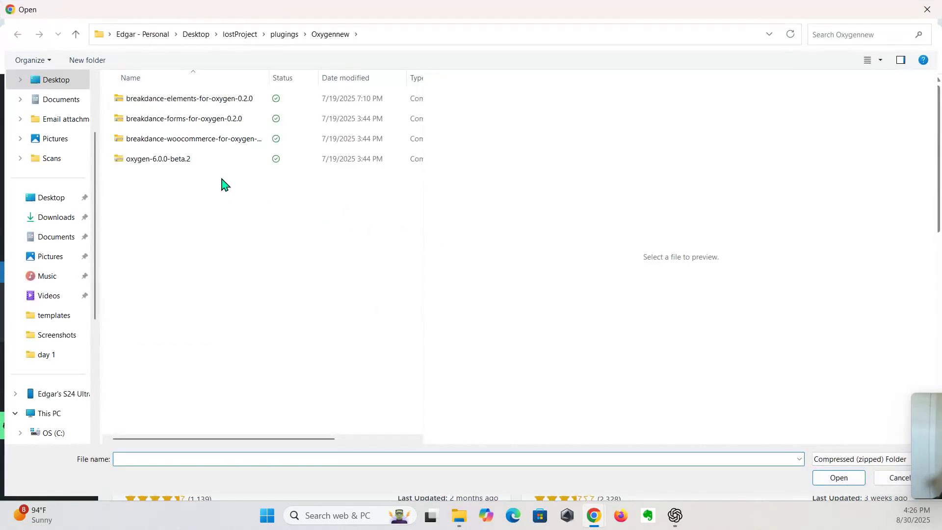
{"action": "double_click", "coordinate": [175, 119]}
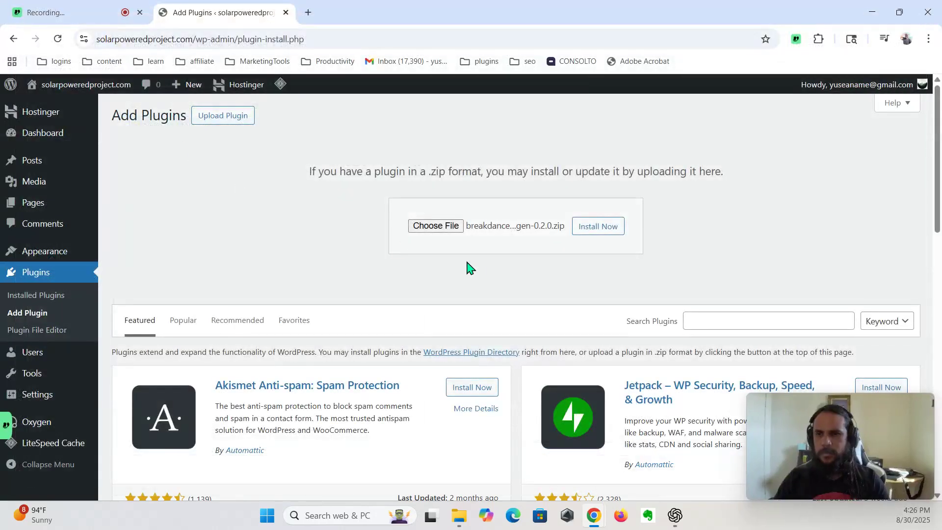
{"action": "left_click", "coordinate": [600, 228]}
{"action": "left_click", "coordinate": [146, 226]}
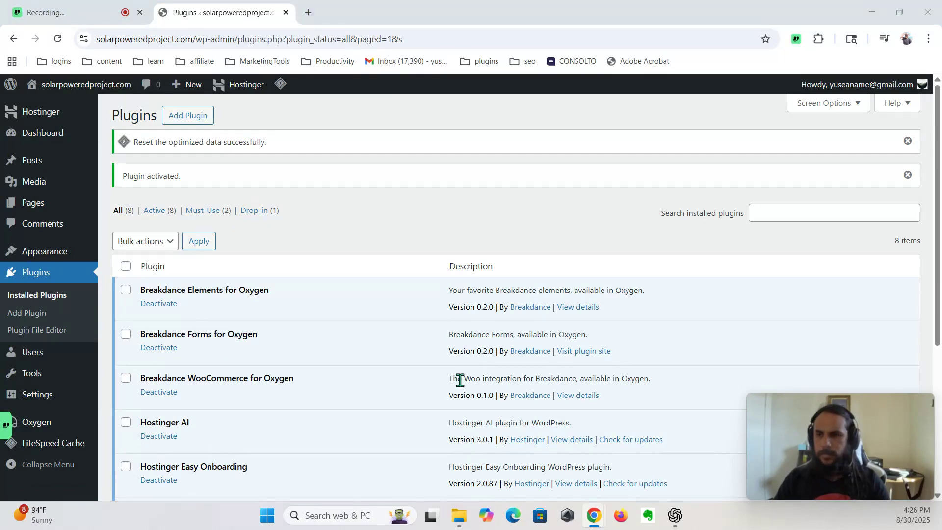
- Paste the Breakdance Forms license key in Oxygen's Extensions settings and save it
{"action": "mouse_move", "coordinate": [44, 421]}
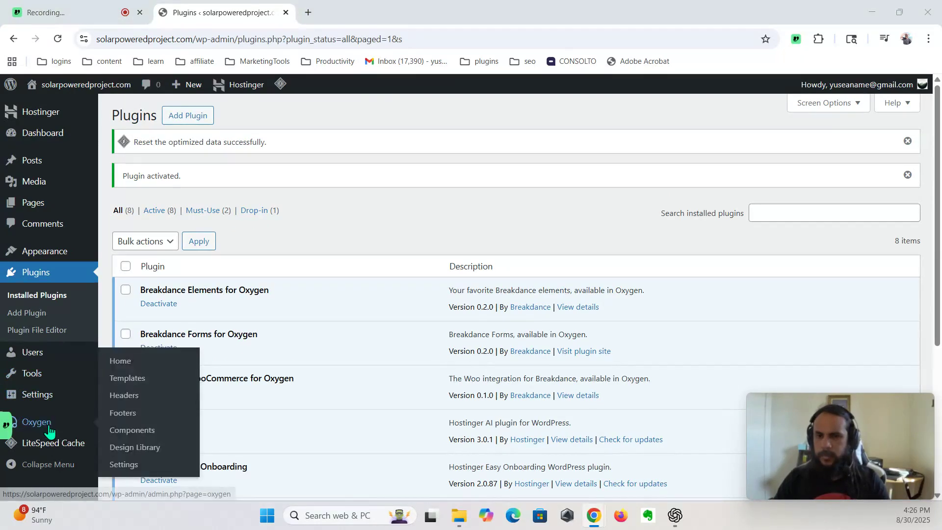
{"action": "left_click", "coordinate": [146, 469]}
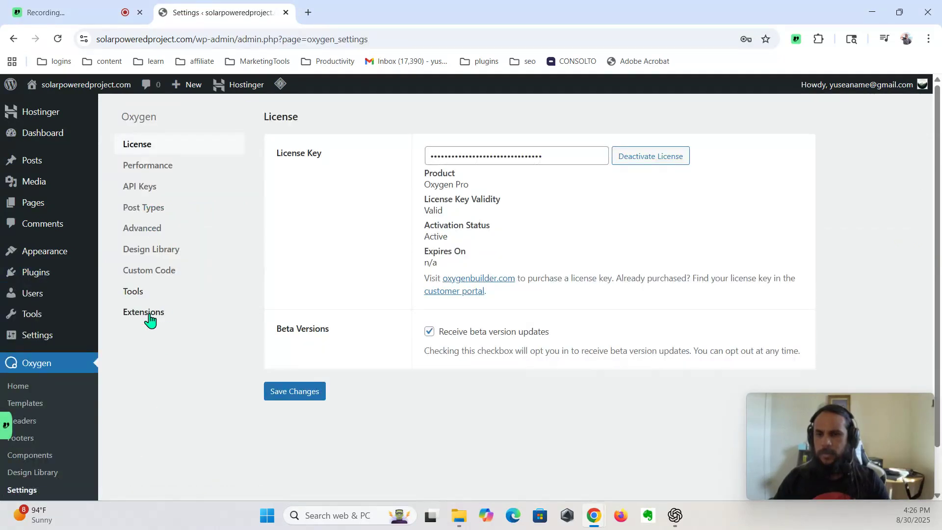
{"action": "left_click", "coordinate": [161, 319]}
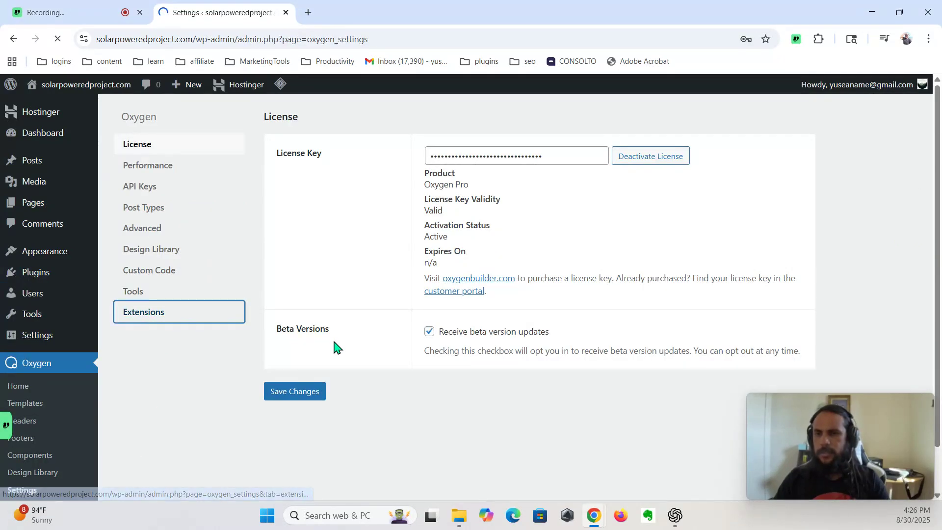
{"action": "left_click", "coordinate": [427, 220]}
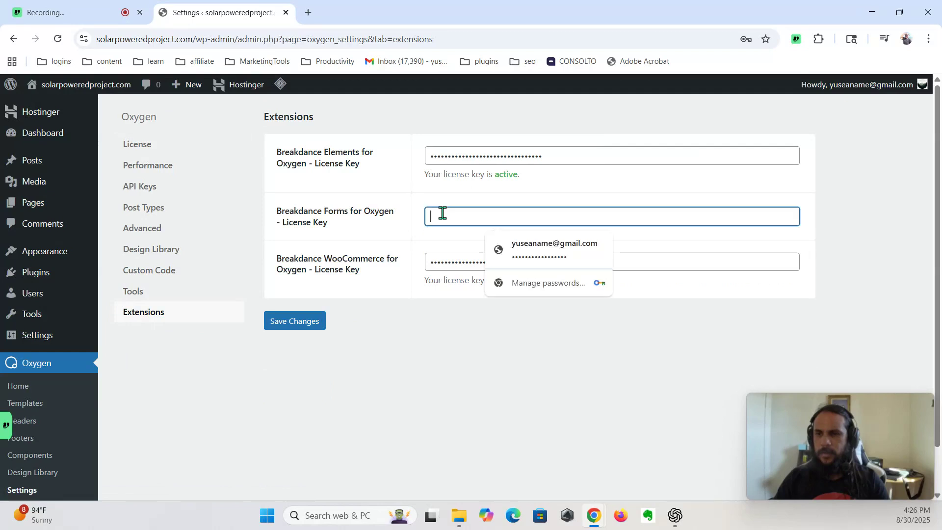
{"action": "key", "text": "ctrl+v"}
{"action": "left_click", "coordinate": [308, 324]}
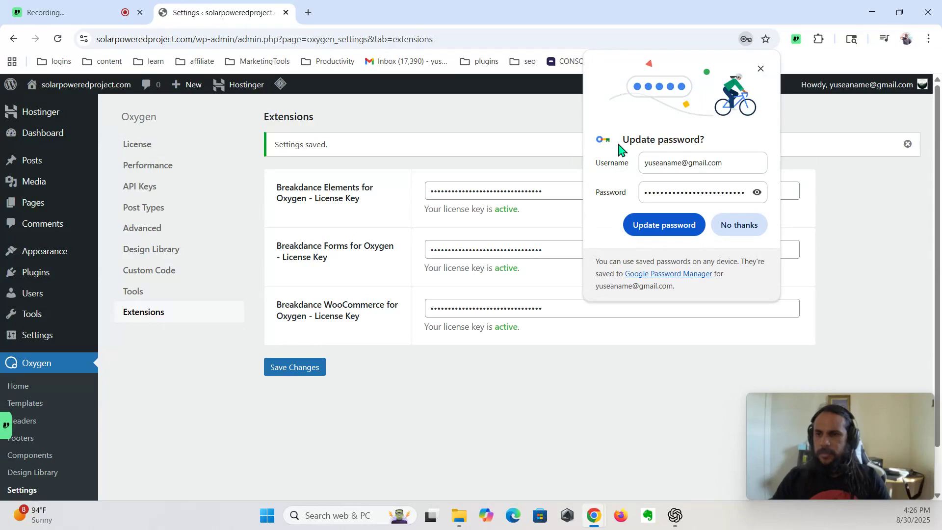
{"action": "left_click", "coordinate": [761, 69]}
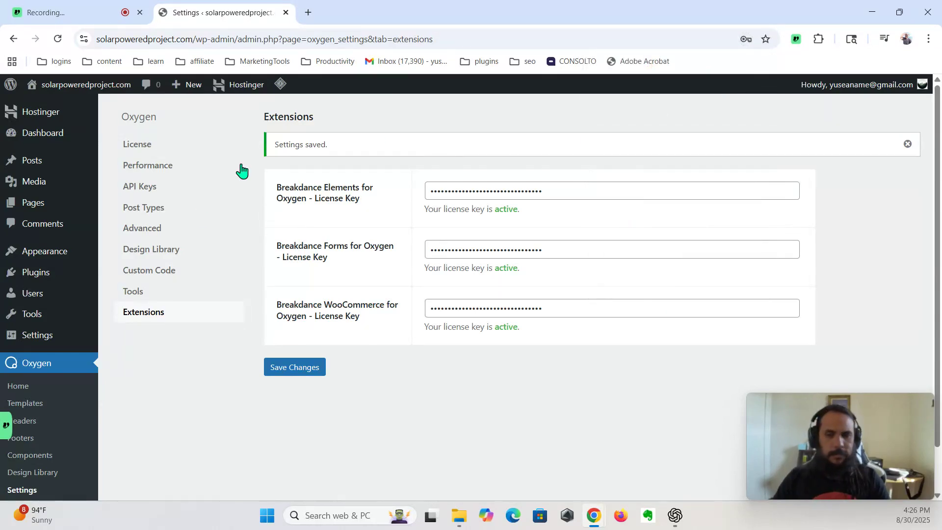
{"action": "scroll", "coordinate": [45, 324], "scroll_direction": "down", "scroll_amount": 1}
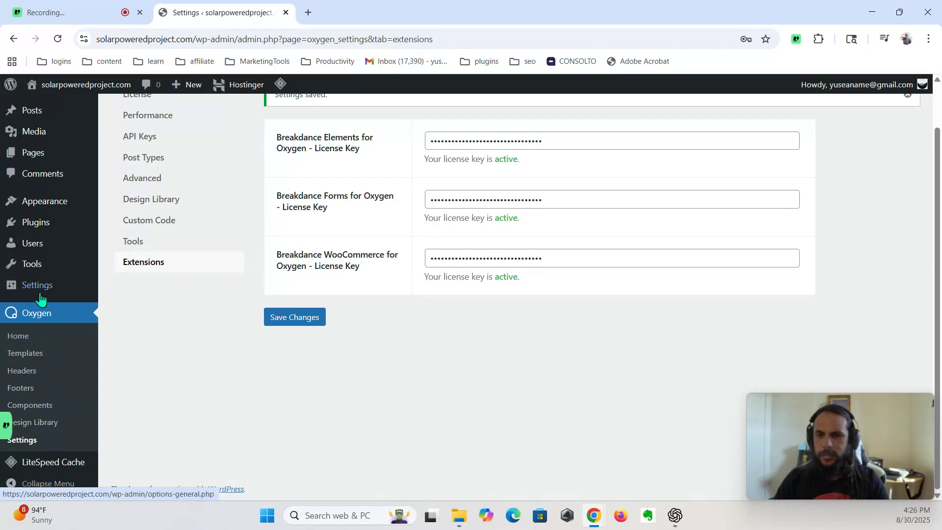
- Search the plugin directory for 'yoast', then install and activate Yoast SEO
{"action": "left_click", "coordinate": [39, 225]}
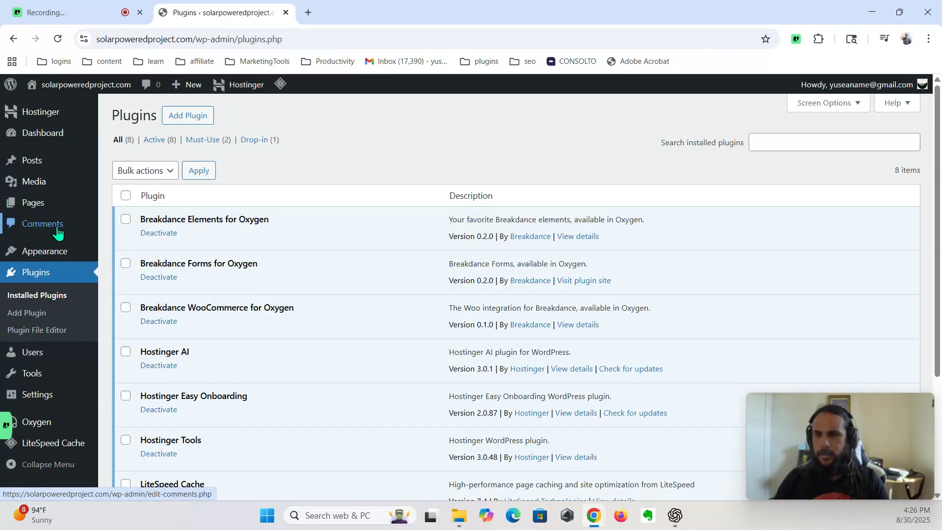
{"action": "left_click", "coordinate": [191, 118]}
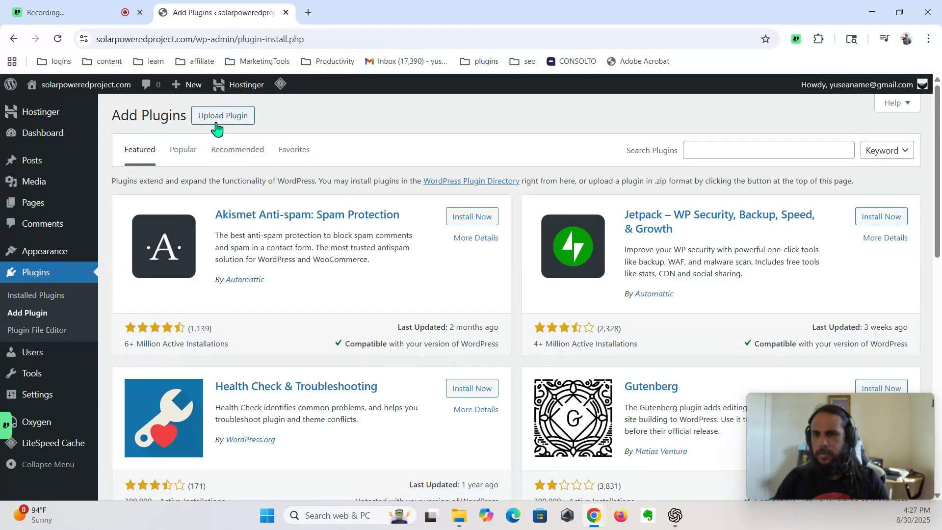
{"action": "left_click", "coordinate": [759, 143]}
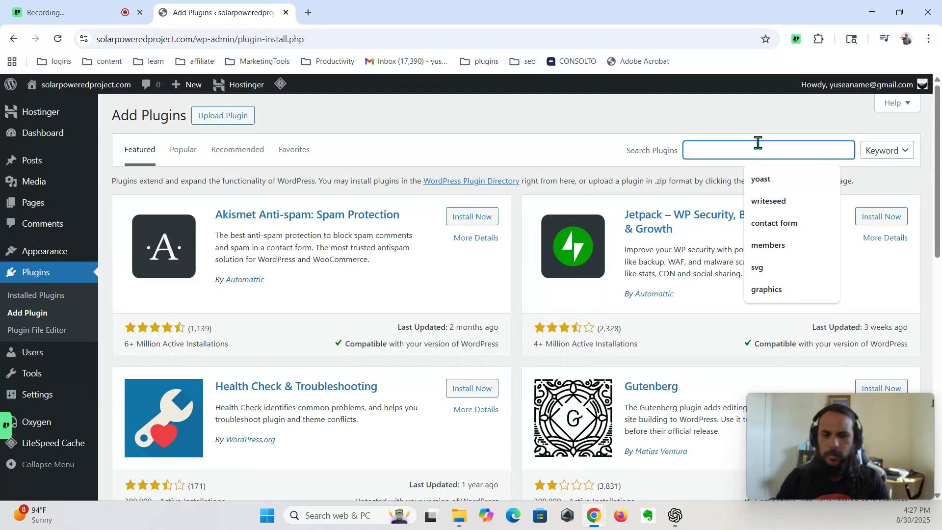
{"action": "type", "text": "yoast"}
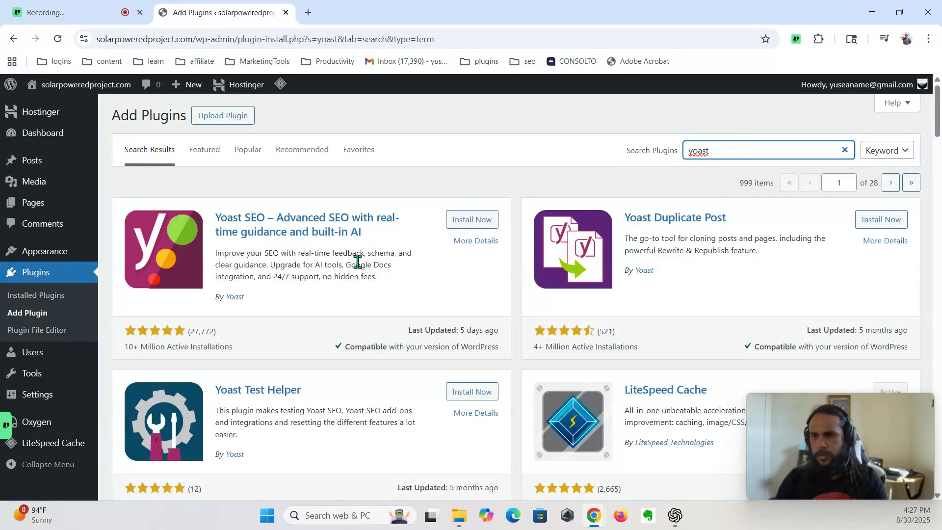
{"action": "left_click", "coordinate": [460, 226]}
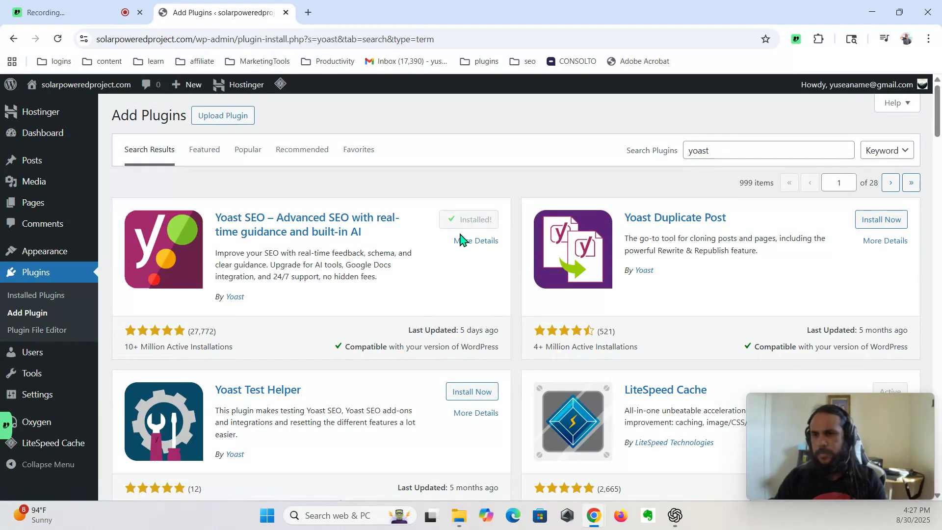
{"action": "left_click", "coordinate": [472, 222]}
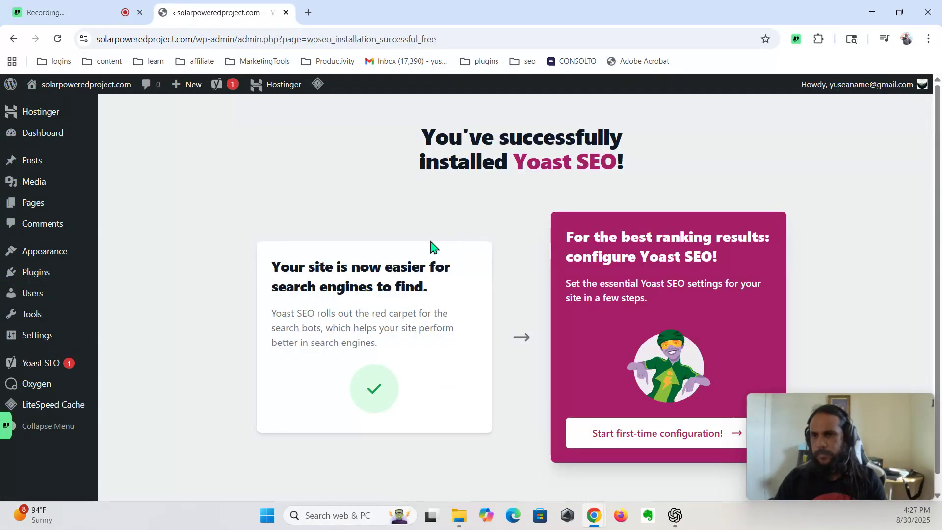
- Search the plugin directory for 'updraft', replacing the mistyped 'back' search
{"action": "left_click", "coordinate": [40, 271]}
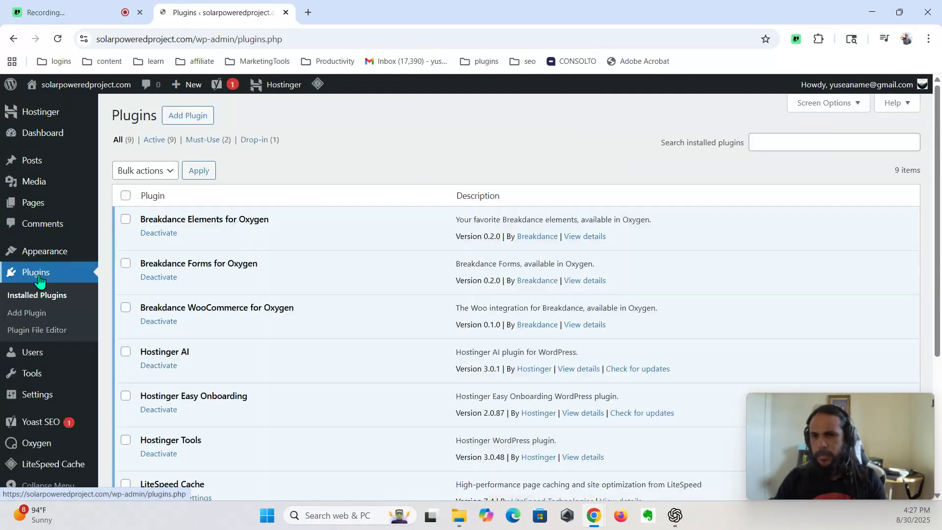
{"action": "left_click", "coordinate": [189, 116]}
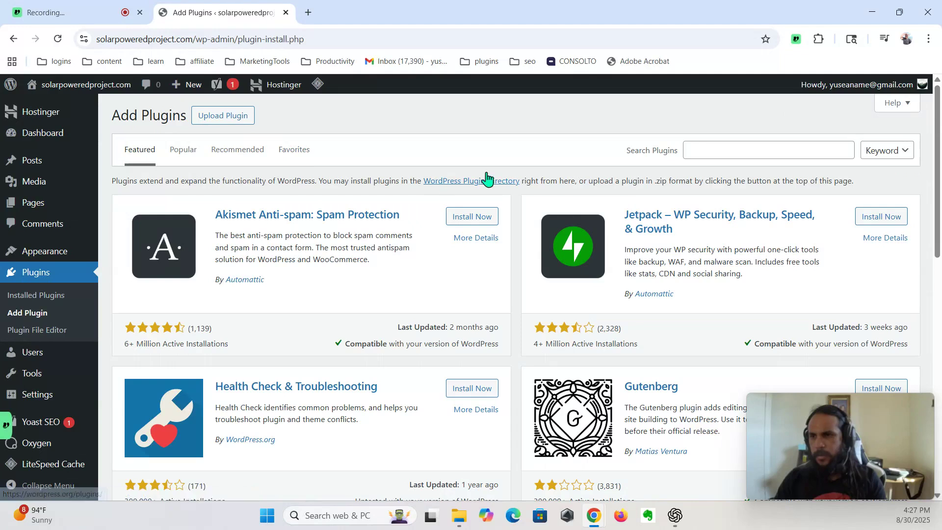
{"action": "left_click", "coordinate": [706, 146]}
{"action": "type", "text": "backdraft"}
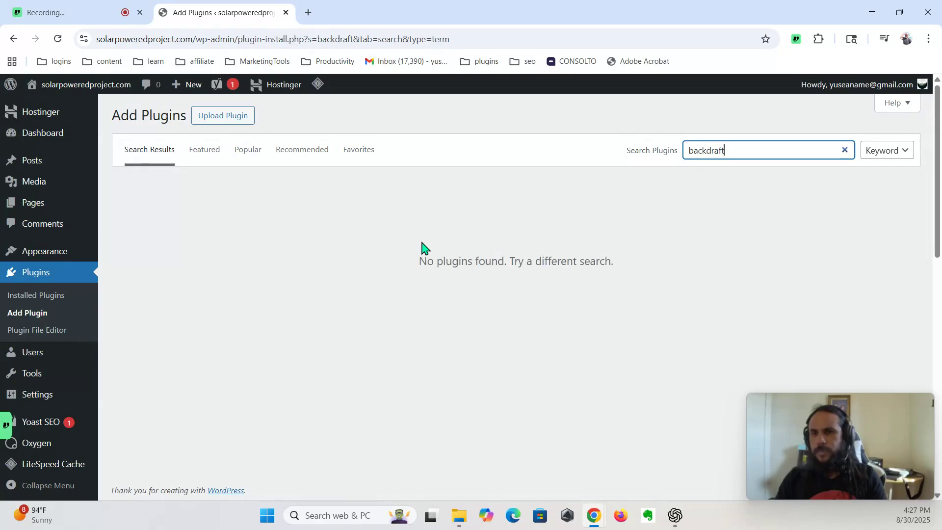
{"action": "double_click", "coordinate": [744, 152]}
{"action": "key", "text": "BackSpace"}
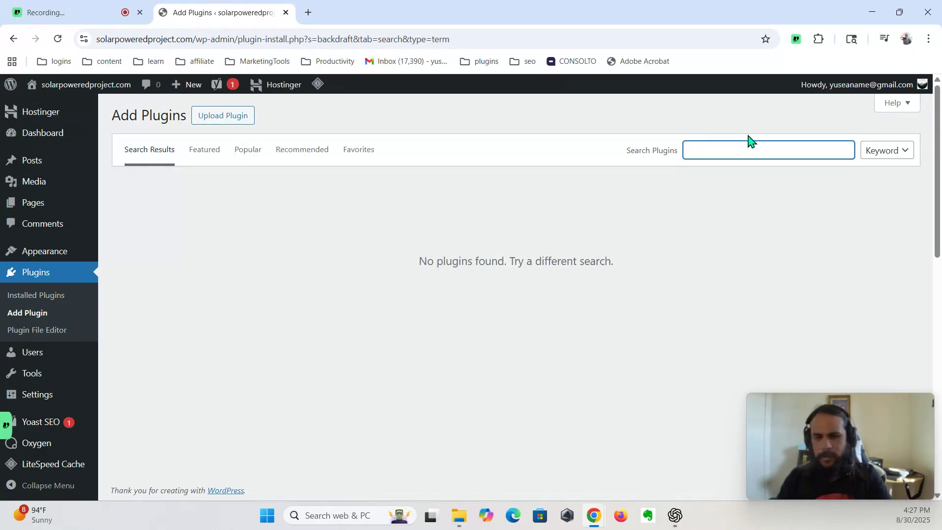
{"action": "type", "text": "upda"}
{"action": "key", "text": "BackSpace"}
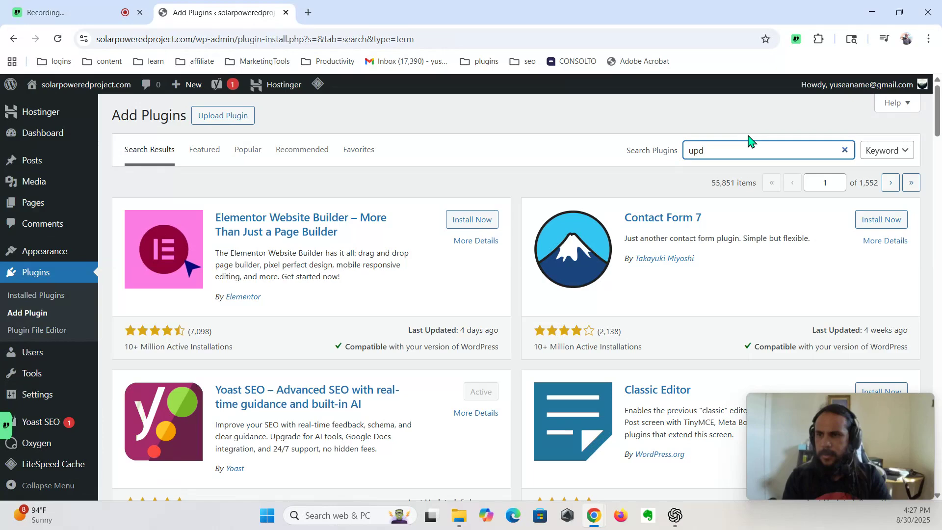
{"action": "type", "text": "raft"}
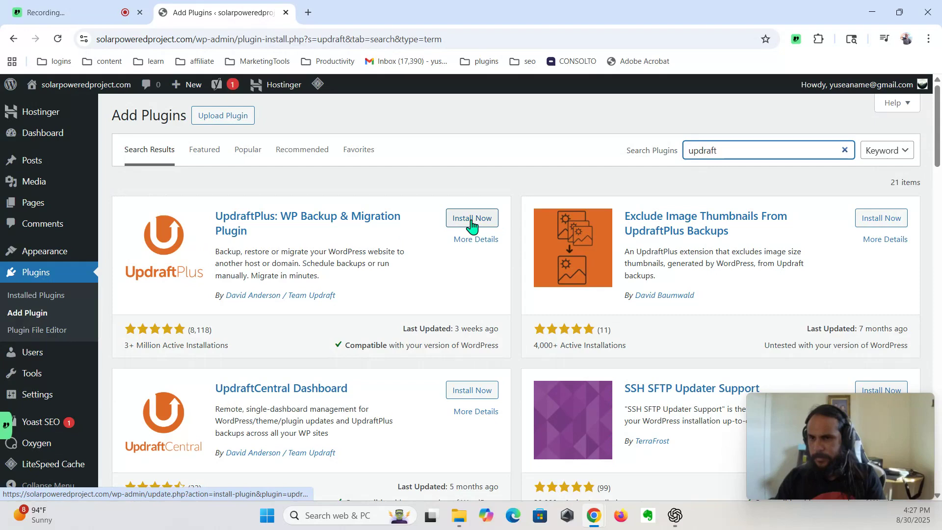
- Install and activate UpdraftPlus and dismiss its welcome popup
{"action": "left_click", "coordinate": [471, 221]}
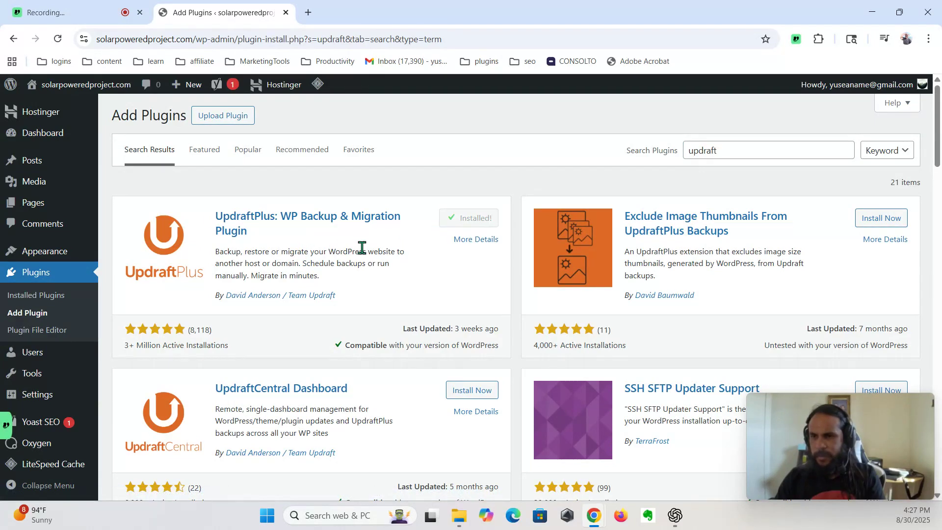
{"action": "left_click", "coordinate": [484, 222]}
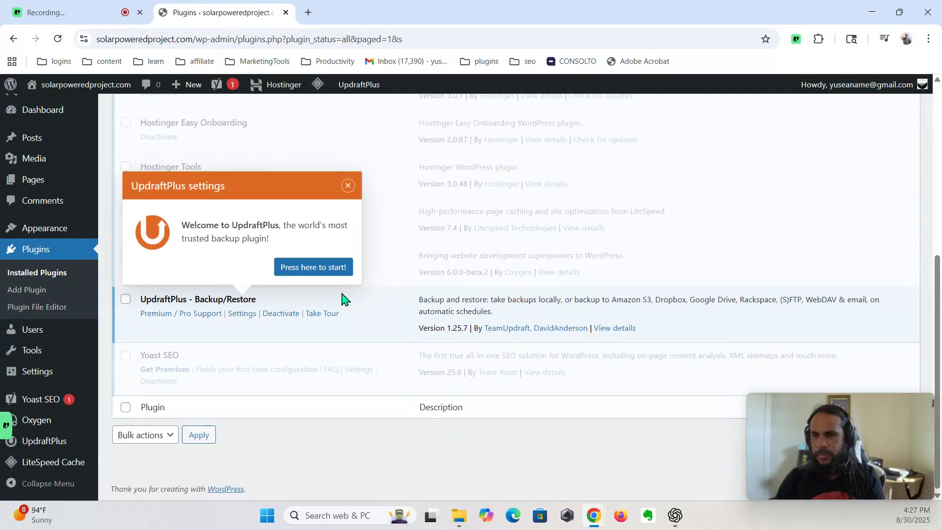
{"action": "left_click", "coordinate": [348, 186]}
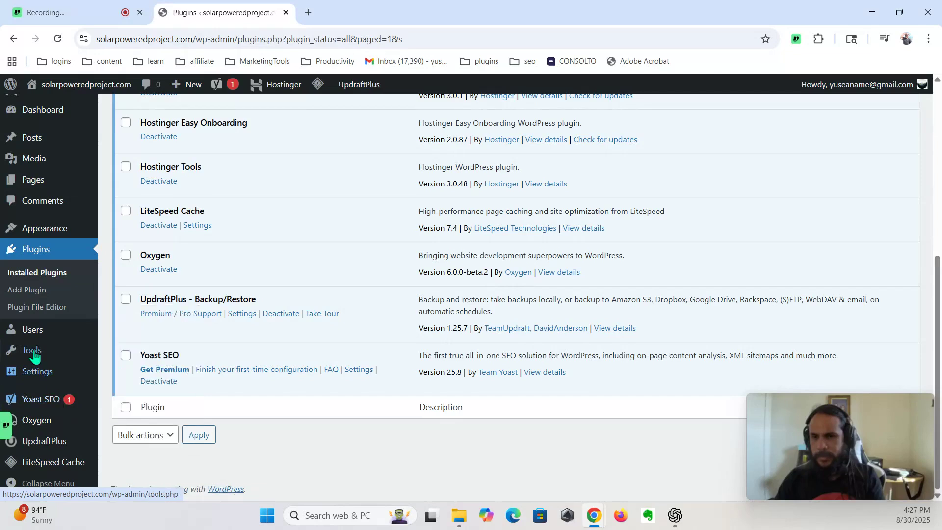
{"action": "mouse_move", "coordinate": [41, 349]}
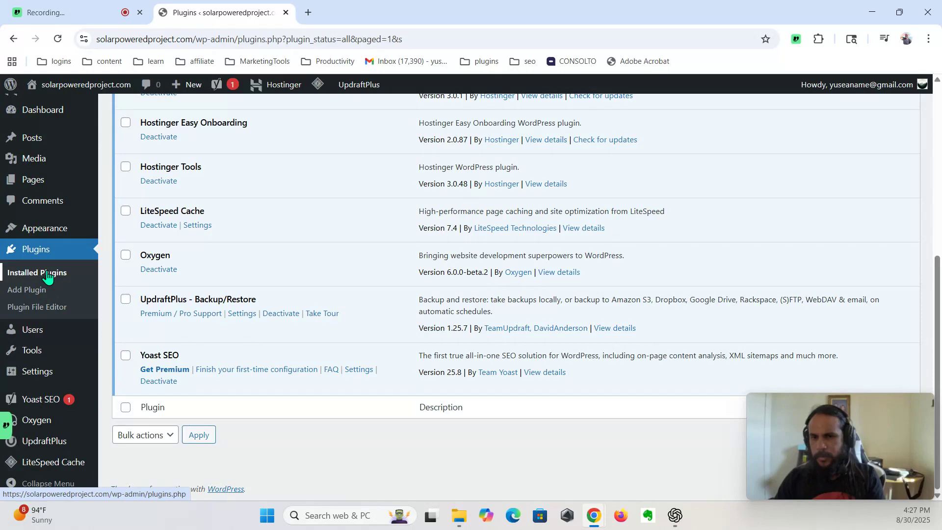
- Upload wp-compress-image-optimizer.6.50.45.zip from the plugins folder, install it and activate WP Compress
{"action": "left_click", "coordinate": [44, 289]}
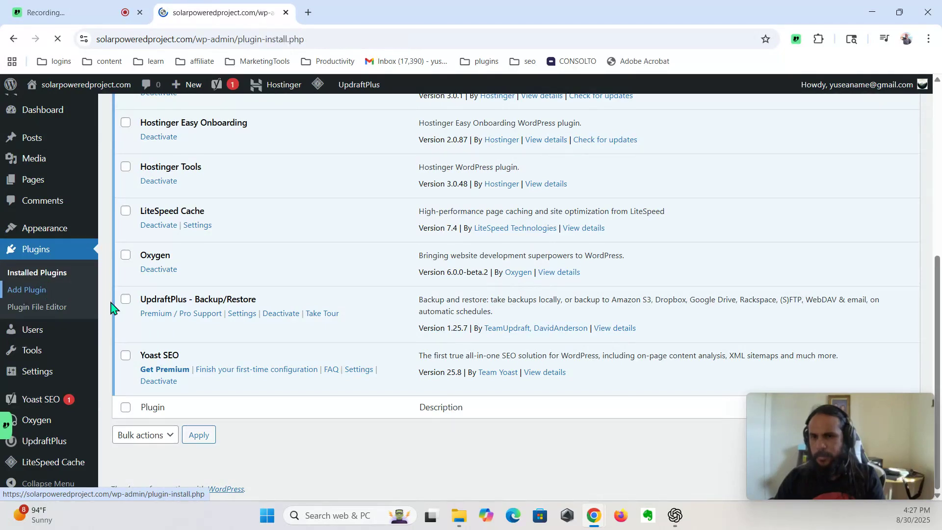
{"action": "left_click", "coordinate": [227, 114]}
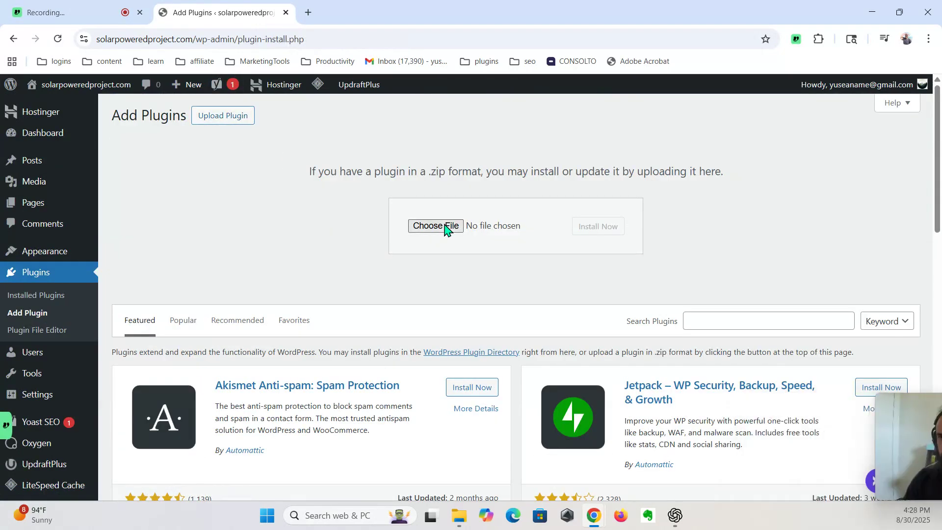
{"action": "left_click", "coordinate": [444, 227]}
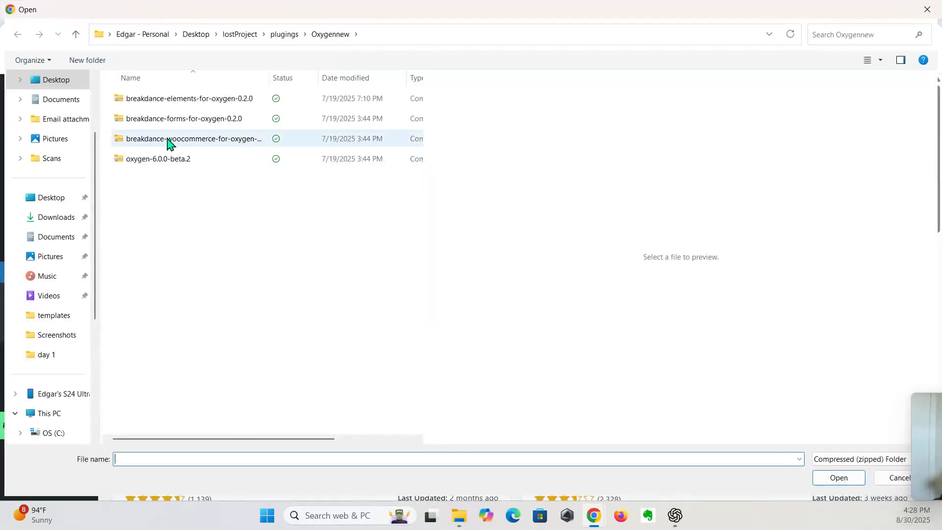
{"action": "left_click", "coordinate": [75, 33]}
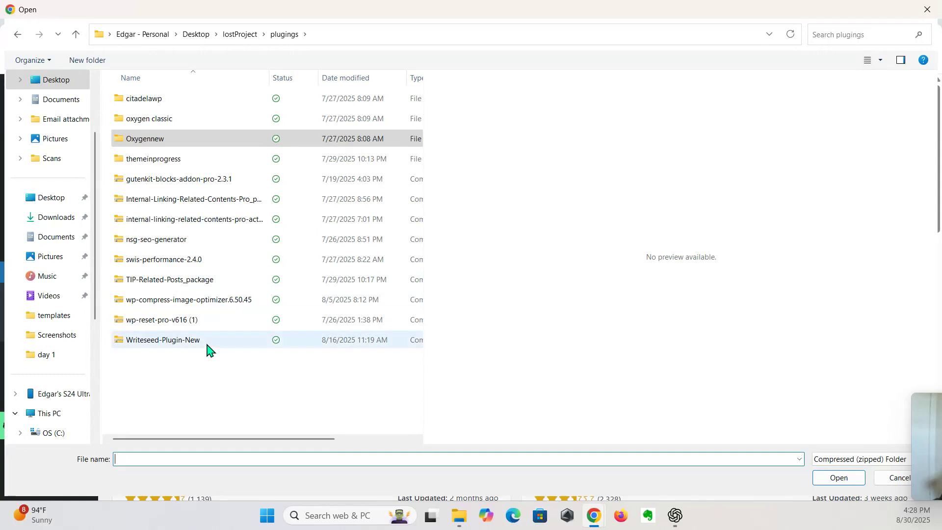
{"action": "double_click", "coordinate": [197, 300]}
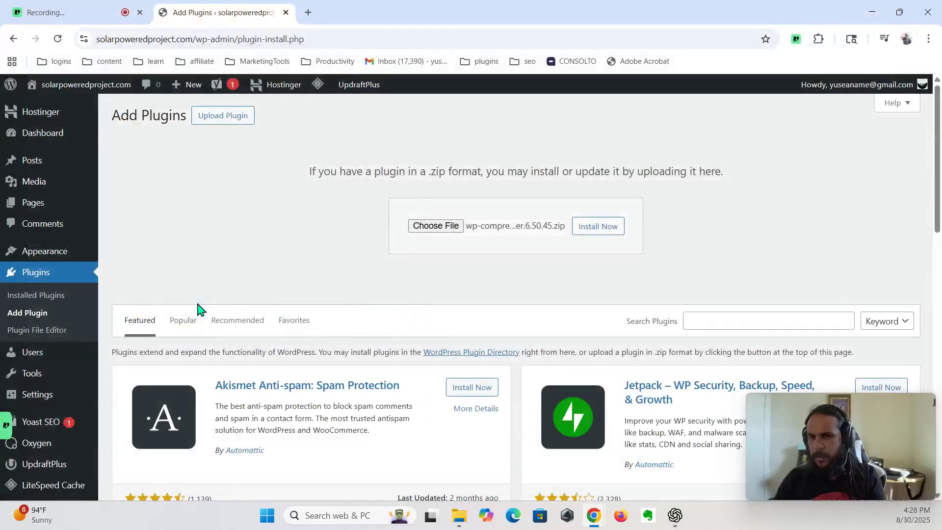
{"action": "left_click", "coordinate": [604, 229]}
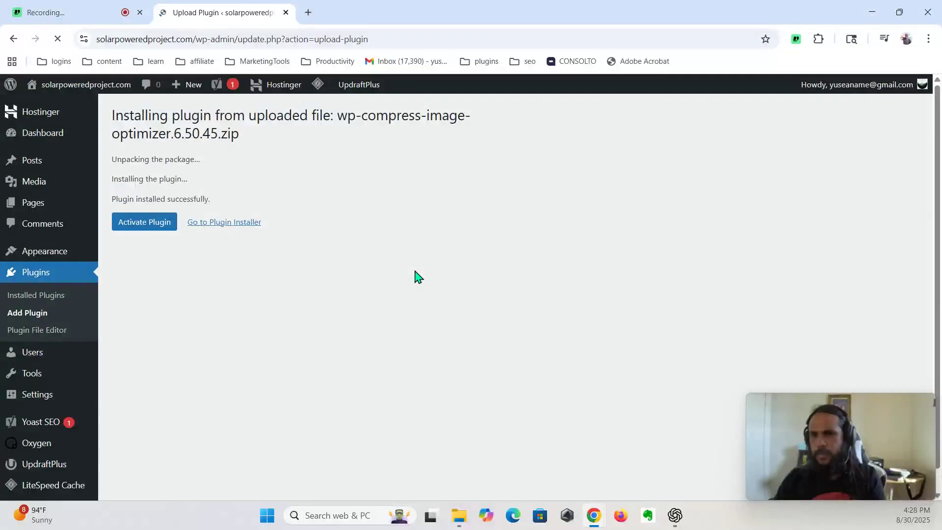
{"action": "left_click", "coordinate": [158, 225]}
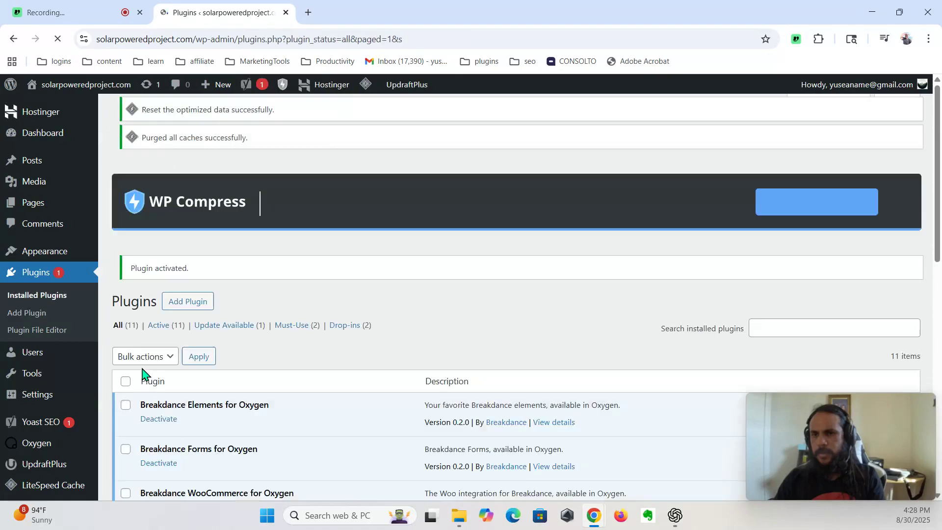
- Deactivate Hostinger AI, Hostinger Easy Onboarding, Hostinger Tools and LiteSpeed Cache, confirming LiteSpeed's dialog
{"action": "scroll", "coordinate": [172, 335], "scroll_direction": "down", "scroll_amount": 3}
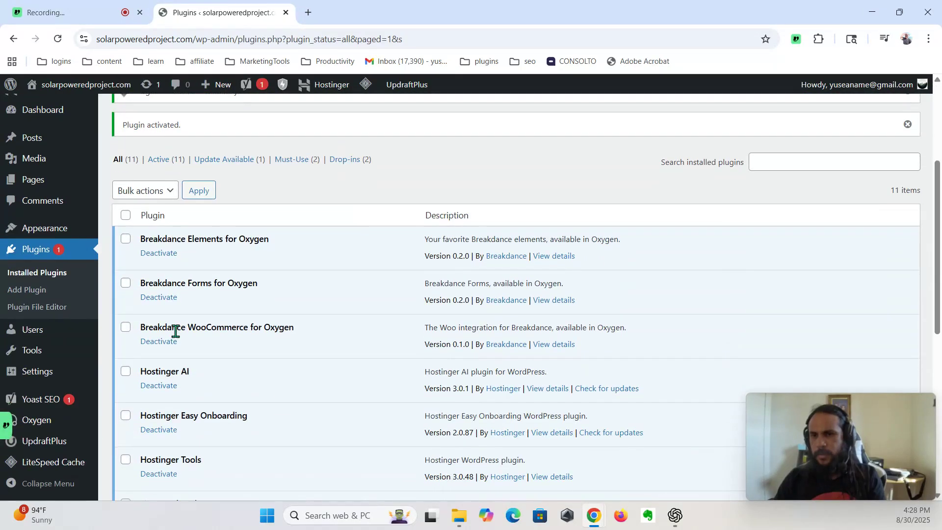
{"action": "scroll", "coordinate": [173, 334], "scroll_direction": "down", "scroll_amount": 1}
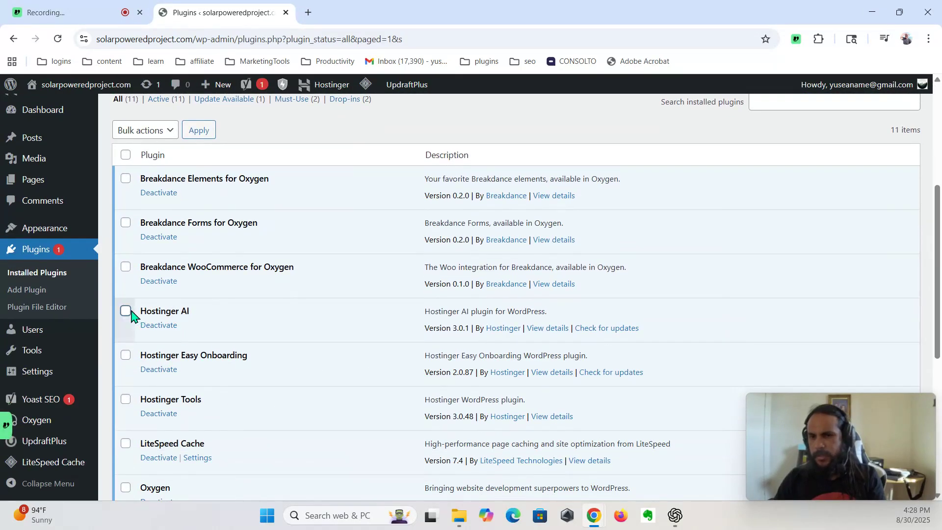
{"action": "left_click", "coordinate": [161, 325]}
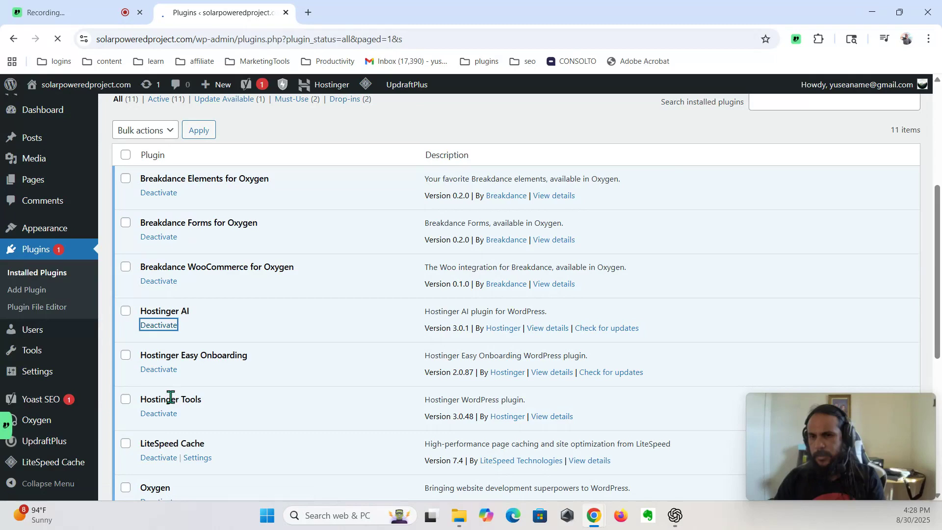
{"action": "scroll", "coordinate": [168, 390], "scroll_direction": "down", "scroll_amount": 3}
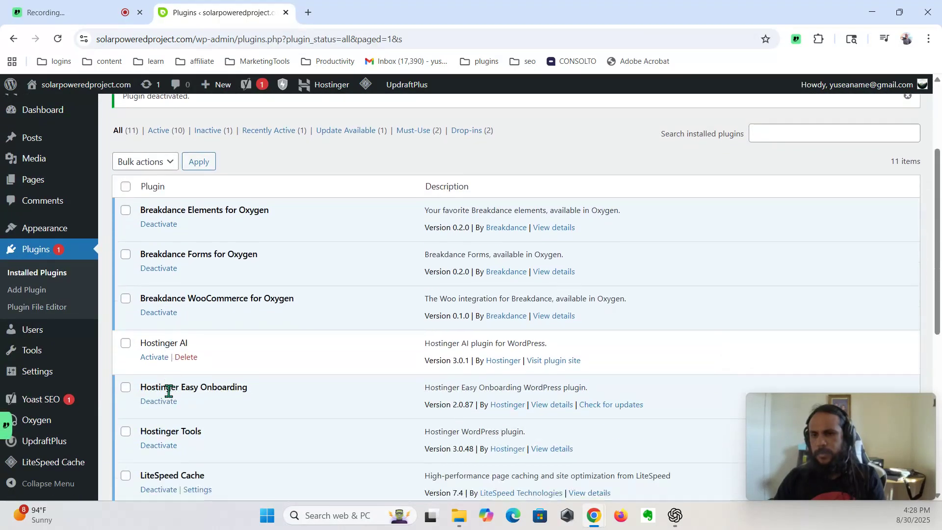
{"action": "left_click", "coordinate": [165, 387]}
{"action": "scroll", "coordinate": [204, 431], "scroll_direction": "down", "scroll_amount": 2}
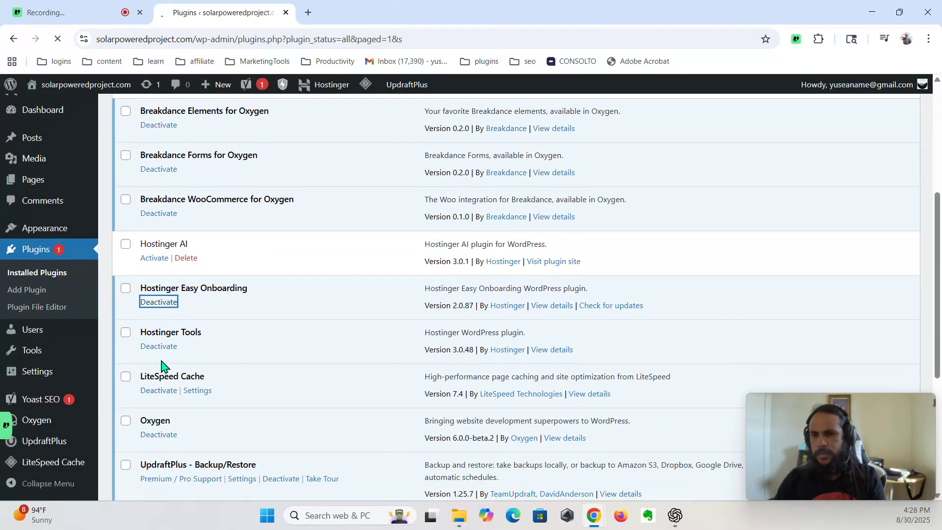
{"action": "scroll", "coordinate": [160, 390], "scroll_direction": "down", "scroll_amount": 6}
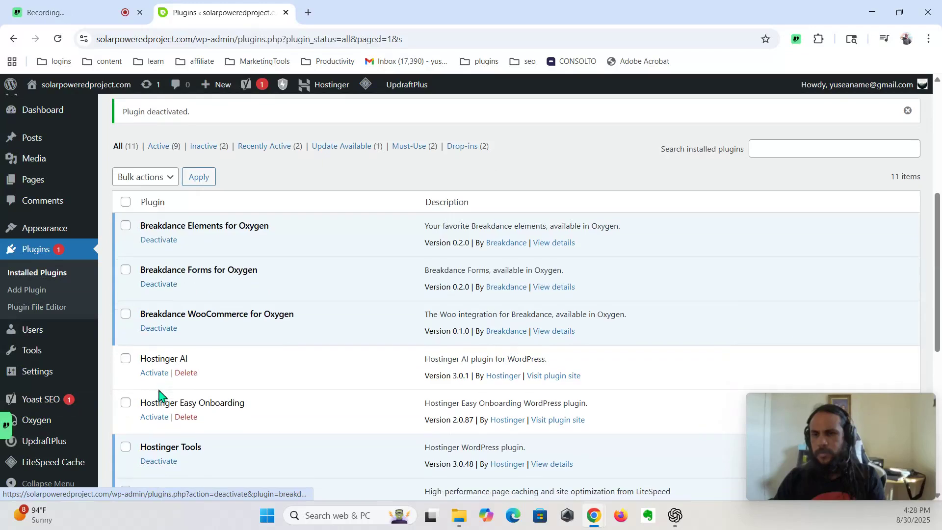
{"action": "scroll", "coordinate": [160, 387], "scroll_direction": "down", "scroll_amount": 2}
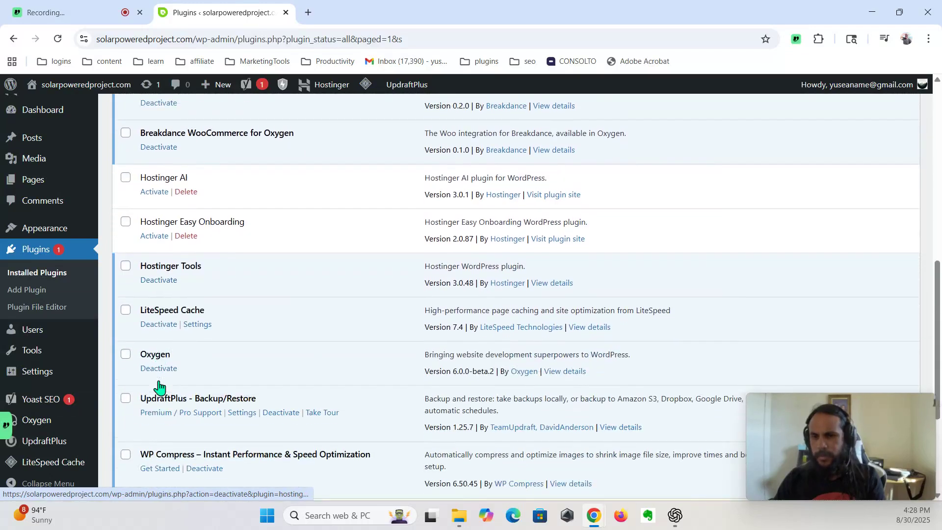
{"action": "left_click", "coordinate": [162, 284]}
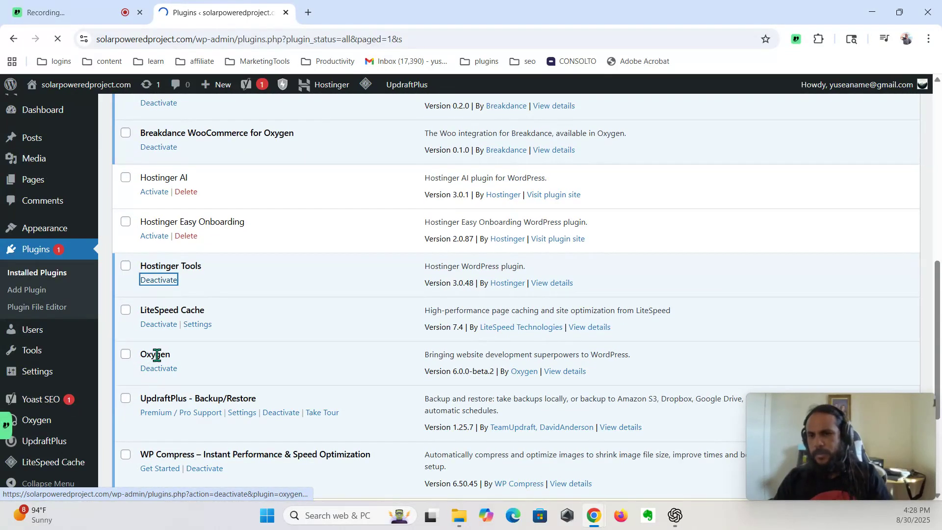
{"action": "scroll", "coordinate": [170, 378], "scroll_direction": "down", "scroll_amount": 7}
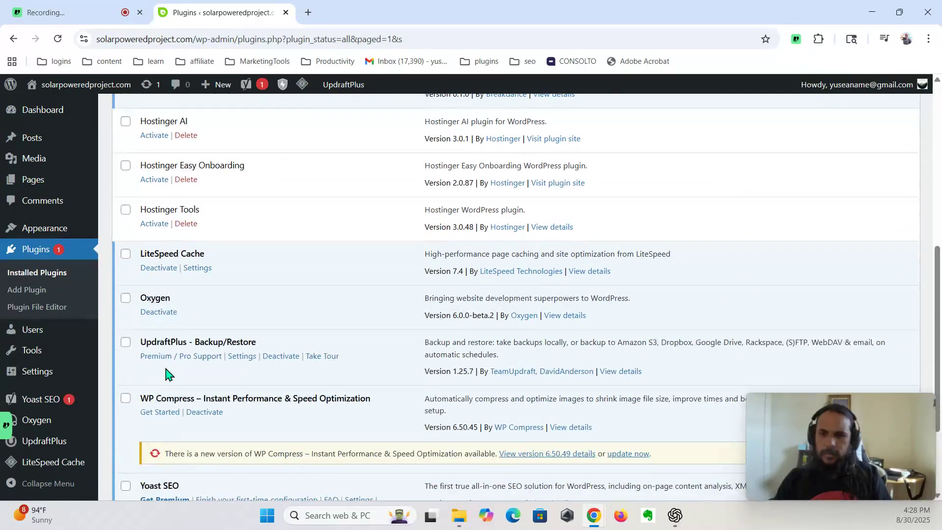
{"action": "left_click", "coordinate": [159, 269]}
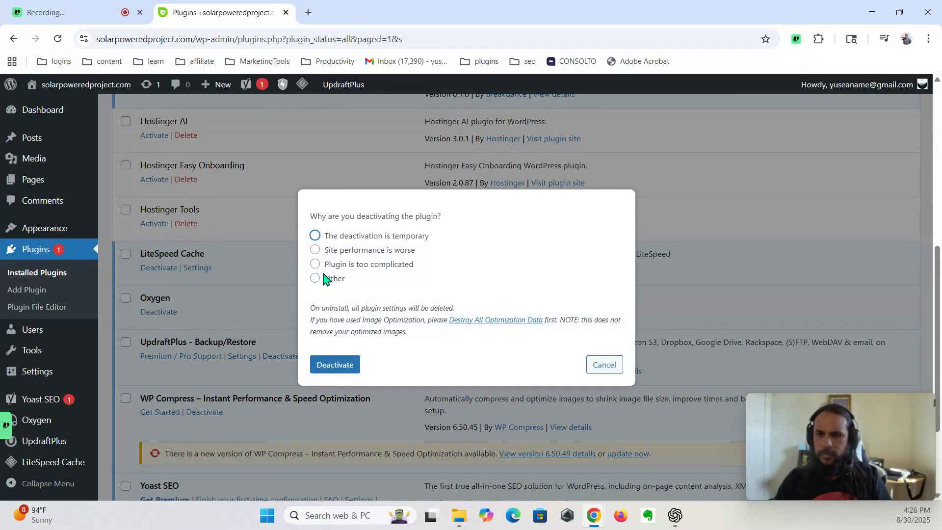
{"action": "left_click", "coordinate": [332, 365]}
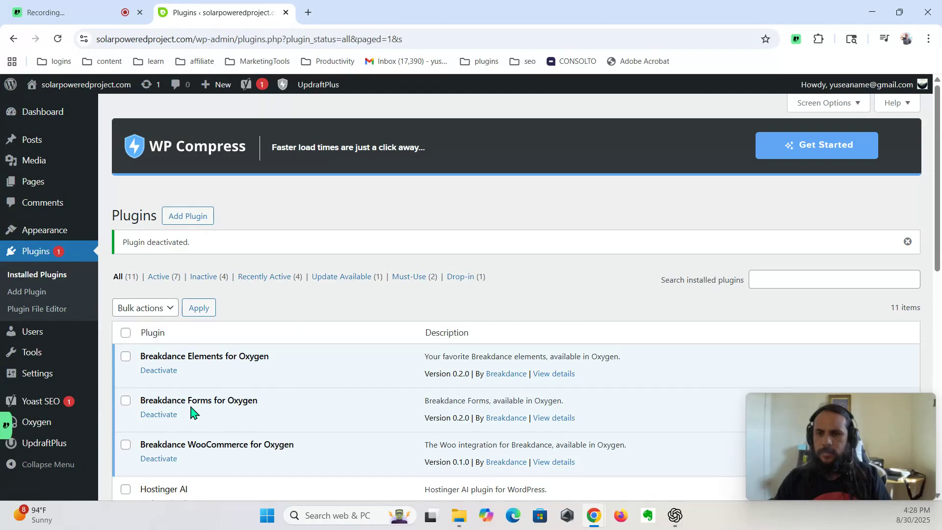
- Start updating WP Compress to version 6.50.49
{"action": "scroll", "coordinate": [192, 413], "scroll_direction": "down", "scroll_amount": 7}
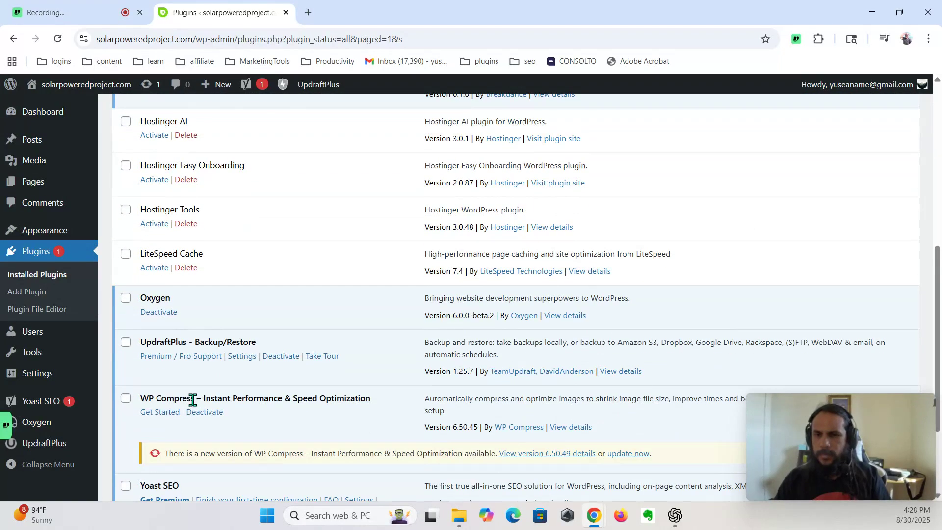
{"action": "scroll", "coordinate": [196, 395], "scroll_direction": "down", "scroll_amount": 3}
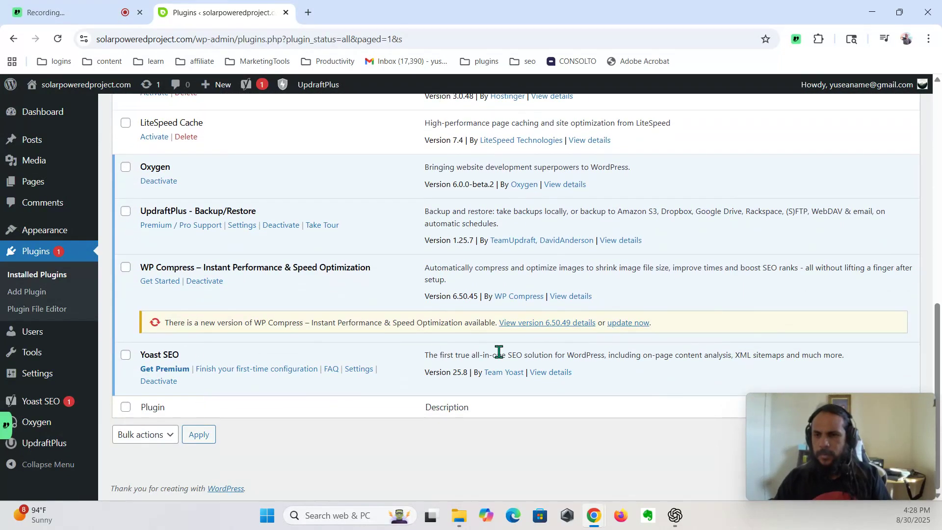
{"action": "left_click", "coordinate": [627, 323]}
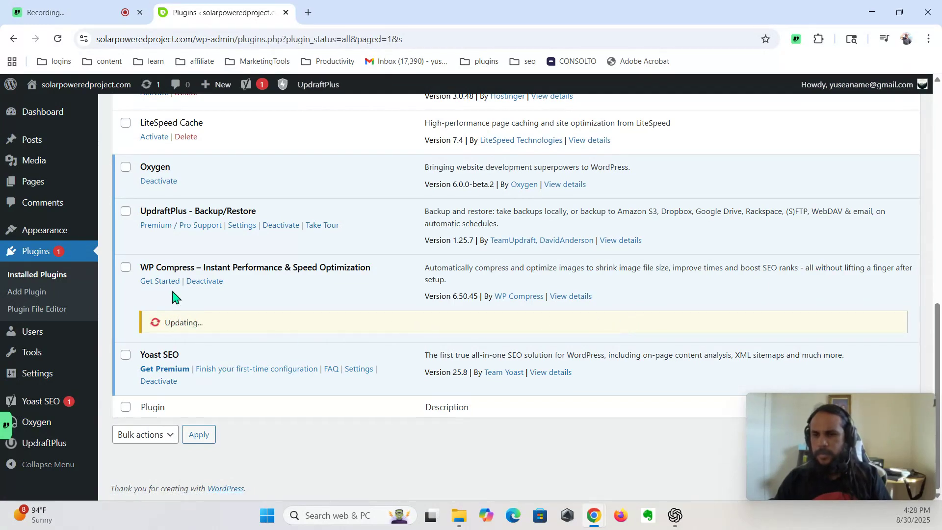
- Tick LiteSpeed Cache, Hostinger Easy Onboarding and Hostinger AI in the plugin list
{"action": "scroll", "coordinate": [181, 297], "scroll_direction": "up", "scroll_amount": 2}
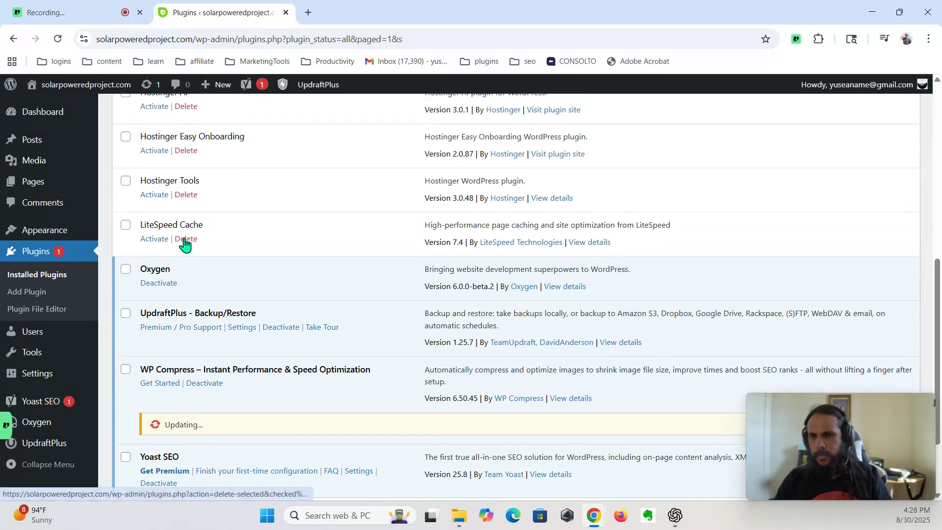
{"action": "left_click", "coordinate": [127, 224]}
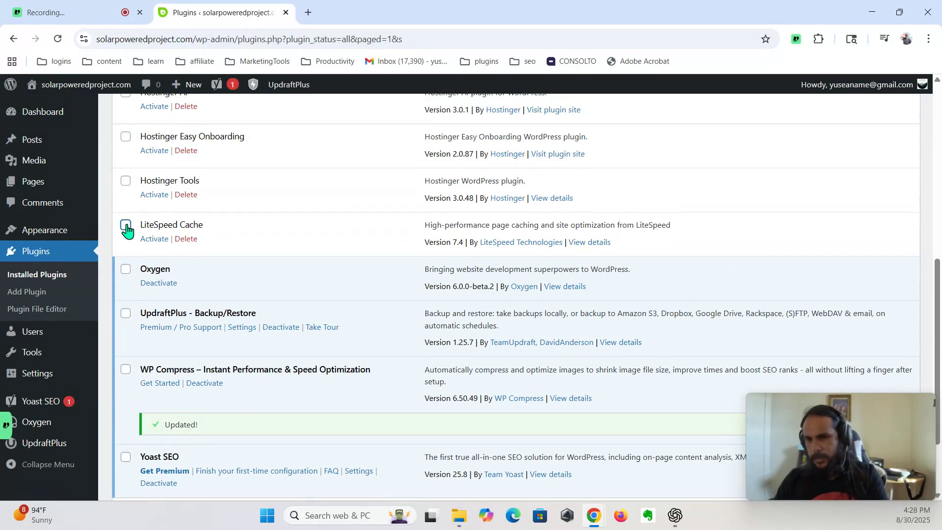
{"action": "scroll", "coordinate": [124, 186], "scroll_direction": "up", "scroll_amount": 1}
{"action": "left_click", "coordinate": [126, 177]}
{"action": "left_click", "coordinate": [126, 134]}
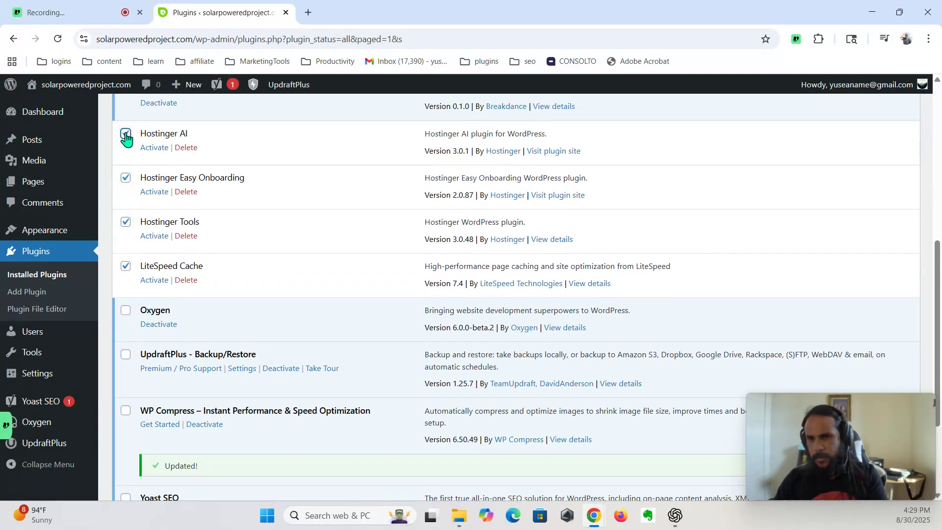
- Bulk-delete the checked inactive plugins and confirm the deletion
{"action": "scroll", "coordinate": [131, 270], "scroll_direction": "up", "scroll_amount": 5}
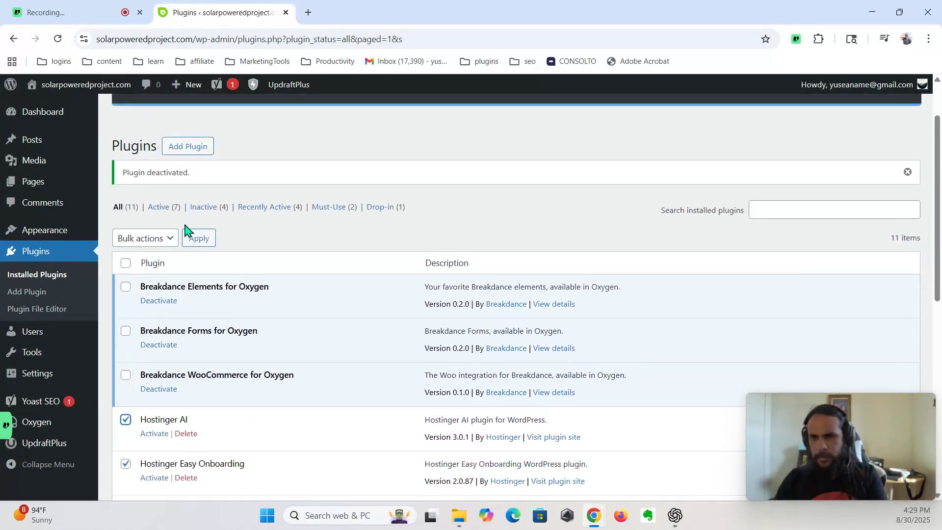
{"action": "left_click", "coordinate": [155, 240]}
{"action": "left_click", "coordinate": [143, 325]}
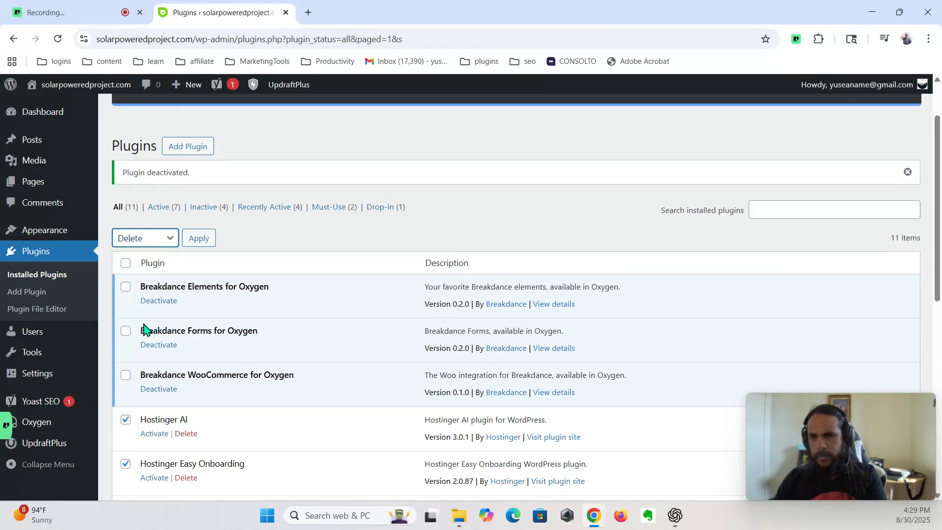
{"action": "left_click", "coordinate": [203, 240]}
{"action": "left_click", "coordinate": [518, 142]}
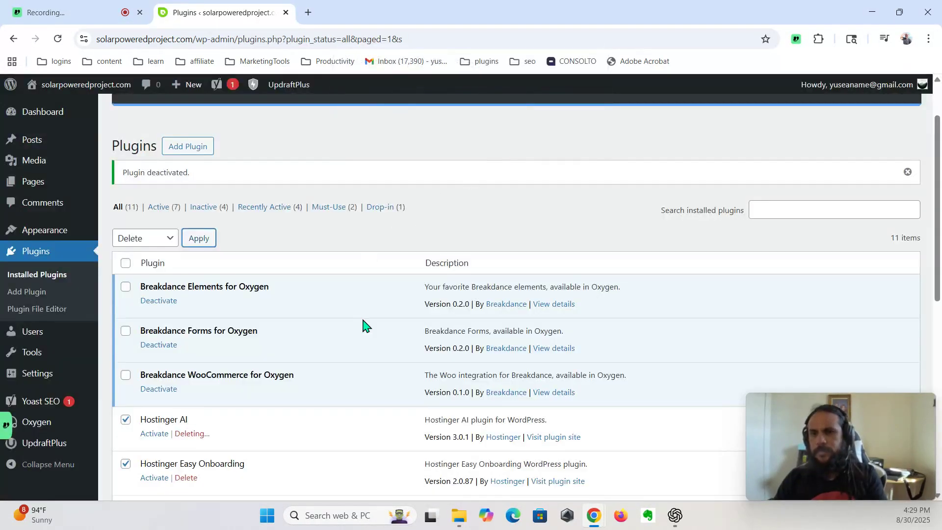
{"action": "scroll", "coordinate": [265, 334], "scroll_direction": "down", "scroll_amount": 1}
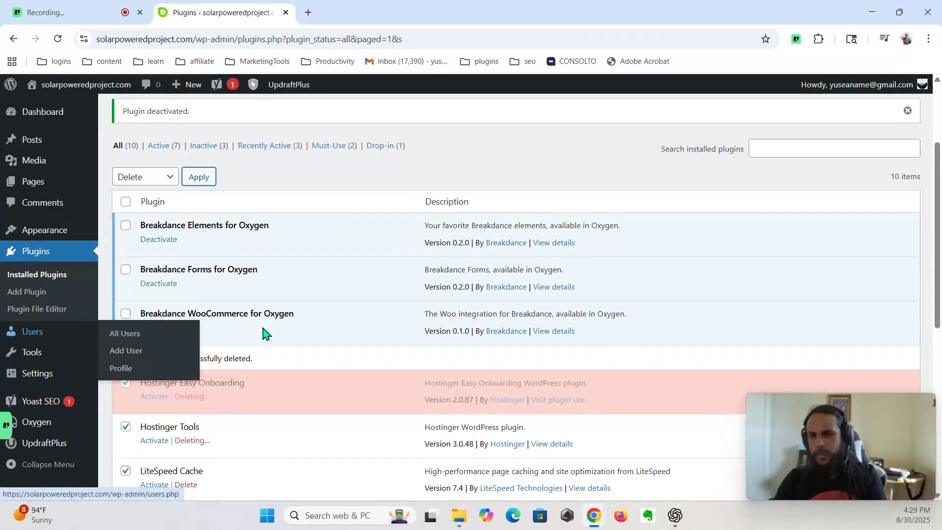
{"action": "scroll", "coordinate": [255, 368], "scroll_direction": "down", "scroll_amount": 4}
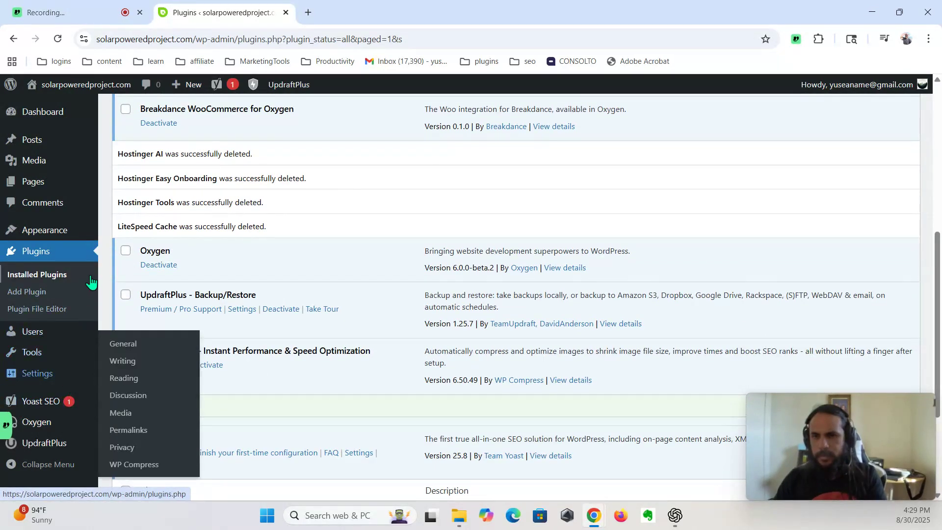
{"action": "mouse_move", "coordinate": [46, 360]}
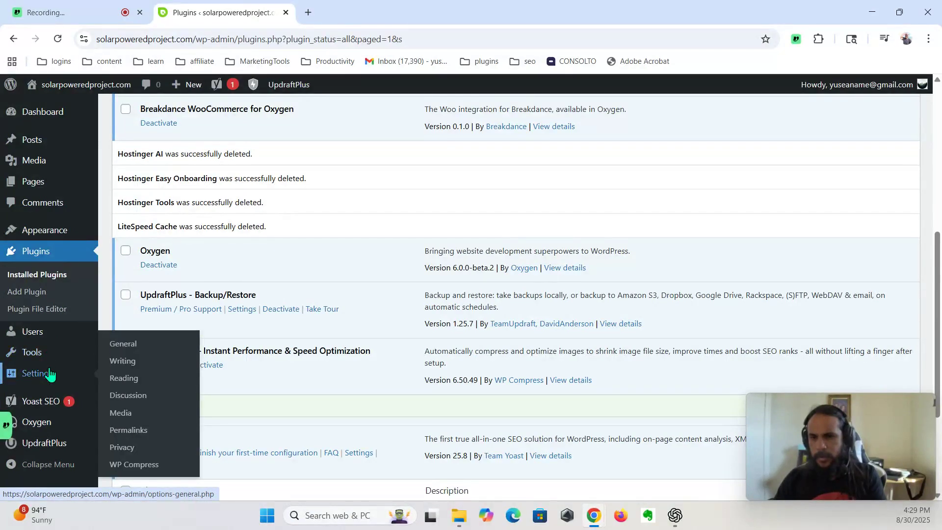
- Open the WP Compress settings and activate the plugin with the access key retrieved from File Explorer
{"action": "left_click", "coordinate": [145, 467]}
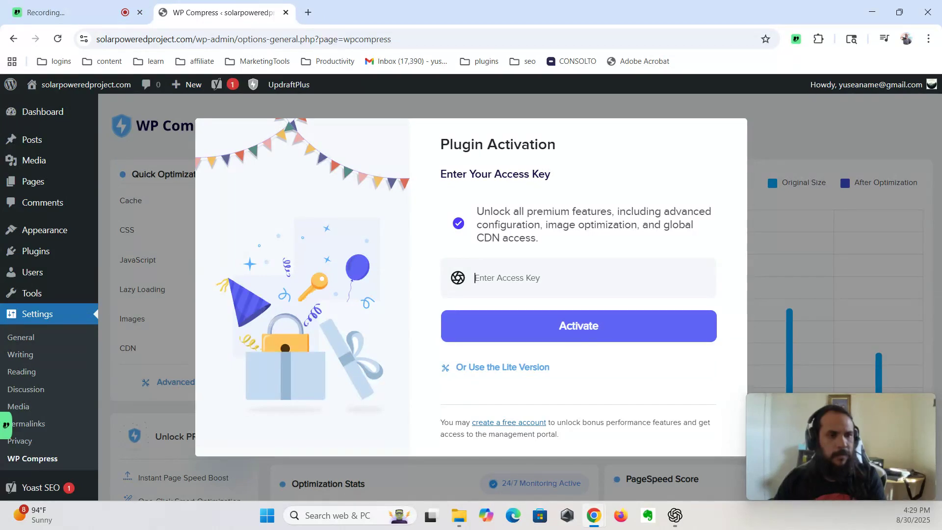
{"action": "key", "text": "super+e"}
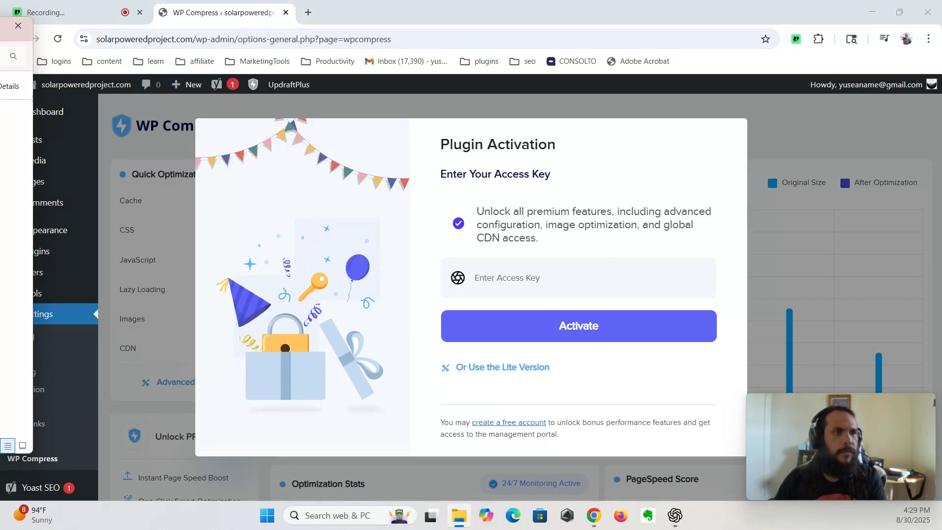
{"action": "key", "text": "alt+Tab"}
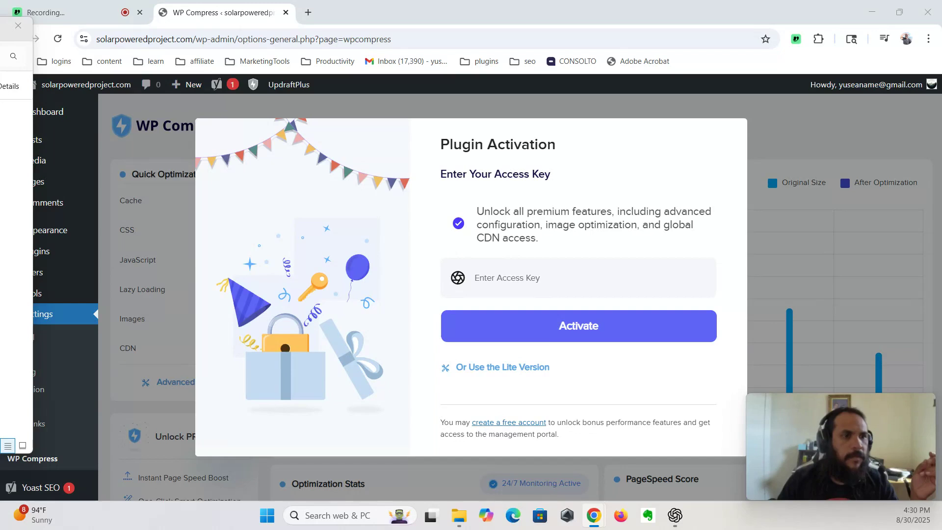
{"action": "left_click", "coordinate": [555, 329]}
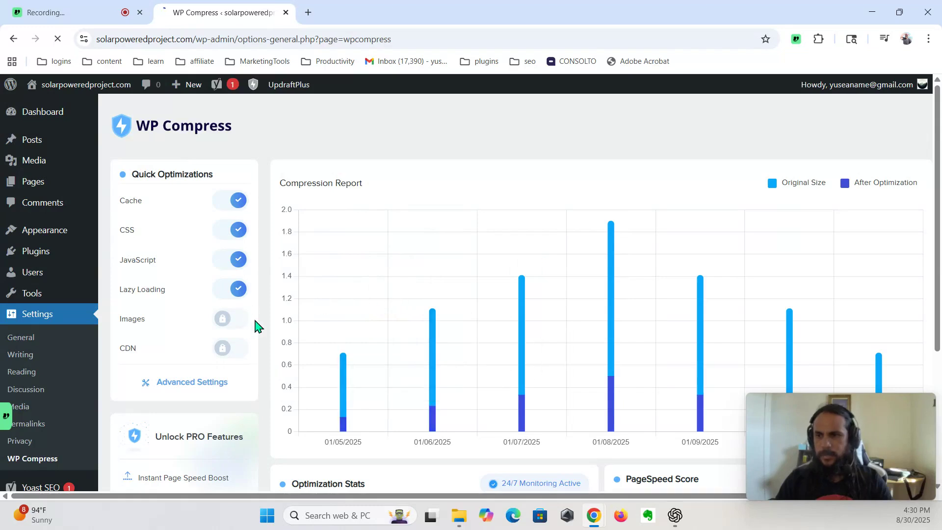
- Scroll through the WP Compress optimization report, checking ChatGPT in between
{"action": "scroll", "coordinate": [255, 325], "scroll_direction": "down", "scroll_amount": 3}
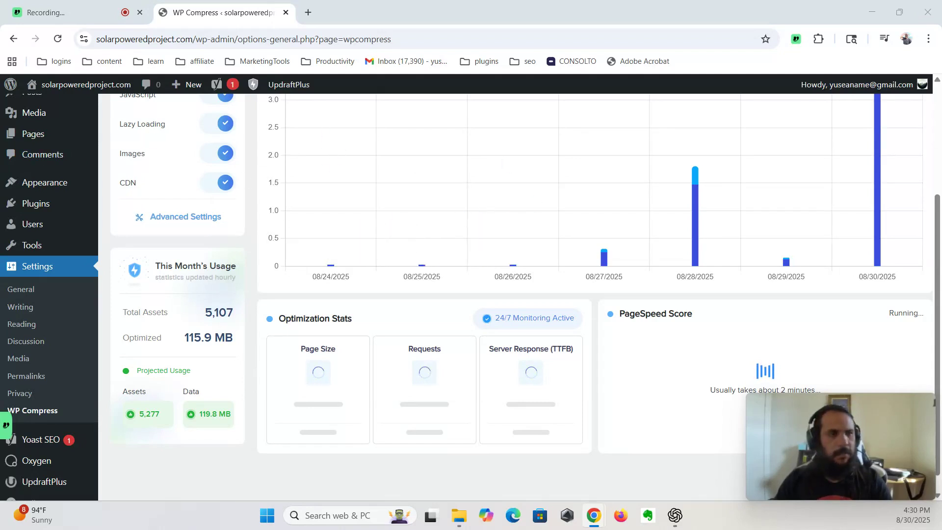
{"action": "key", "text": "alt+Tab"}
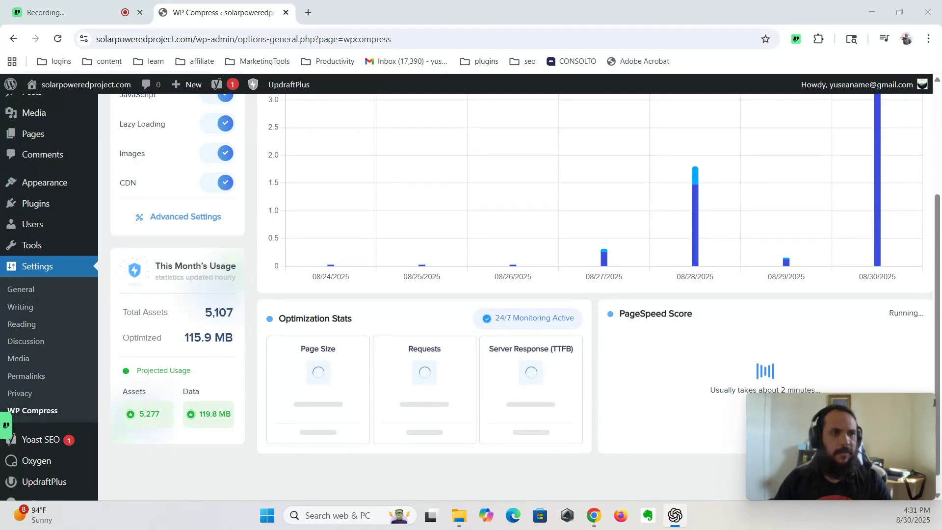
{"action": "scroll", "coordinate": [204, 304], "scroll_direction": "up", "scroll_amount": 4}
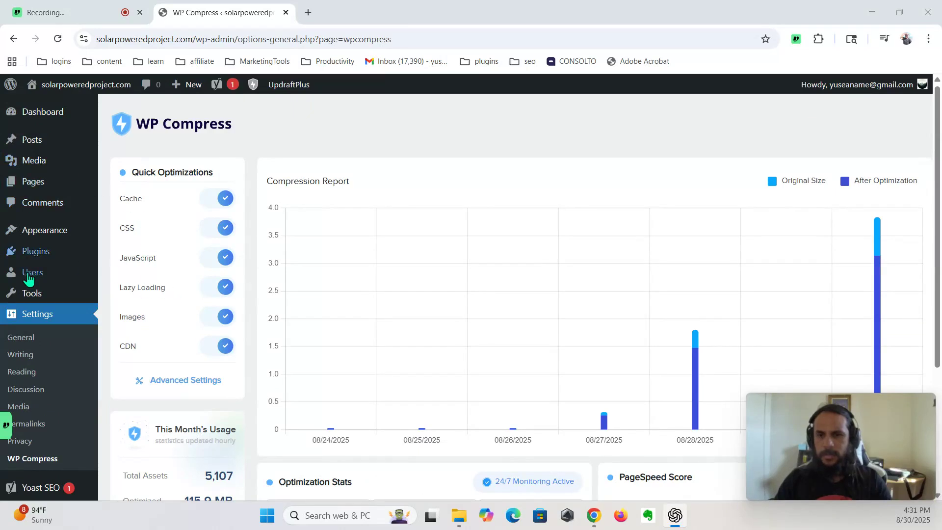
- Create and publish a new page titled 'Home'
{"action": "left_click", "coordinate": [35, 182]}
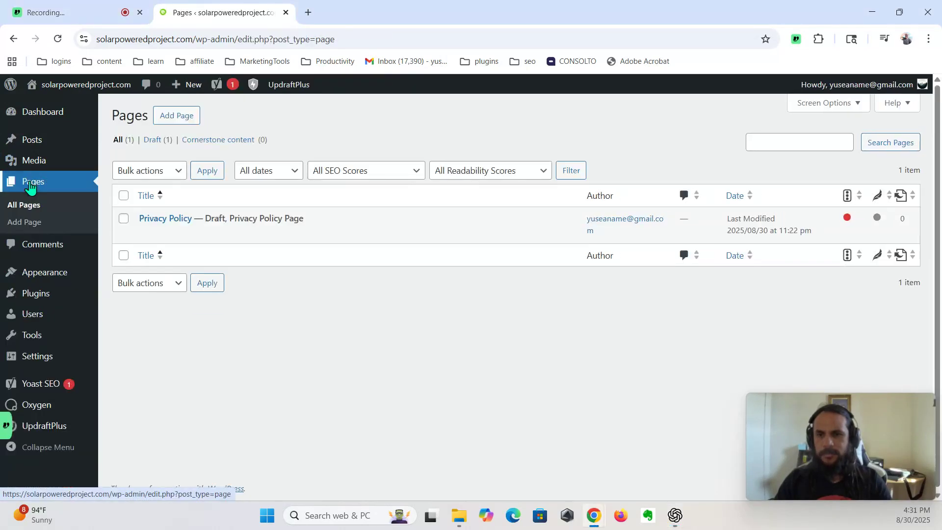
{"action": "left_click", "coordinate": [169, 118]}
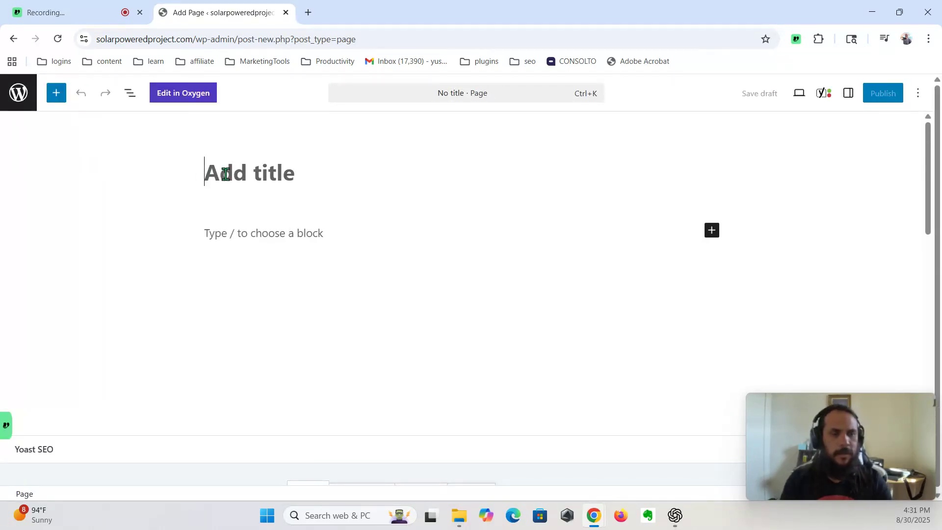
{"action": "type", "text": "Home"}
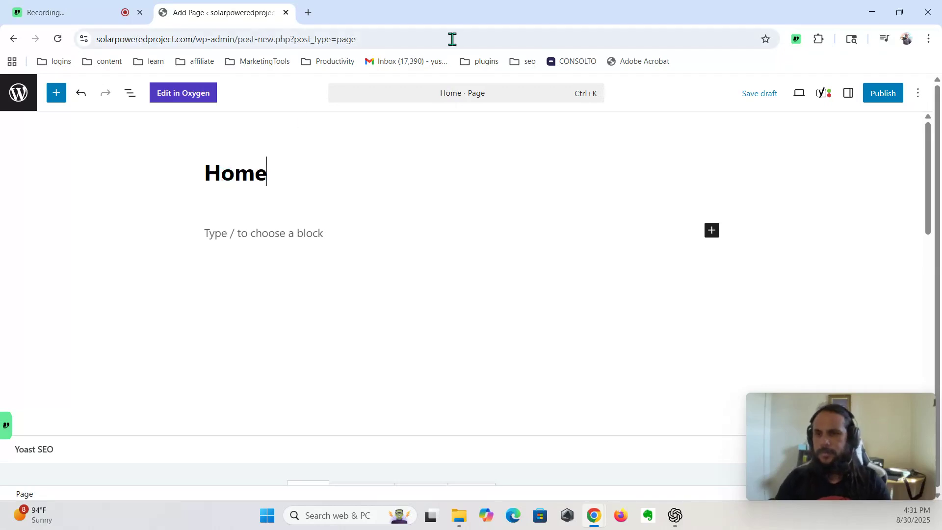
{"action": "left_click", "coordinate": [883, 95]}
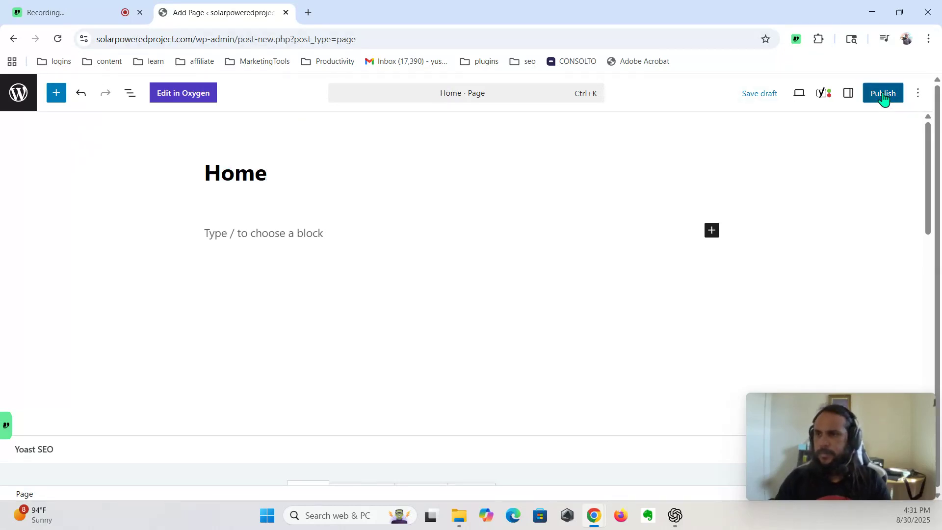
{"action": "left_click", "coordinate": [884, 94]}
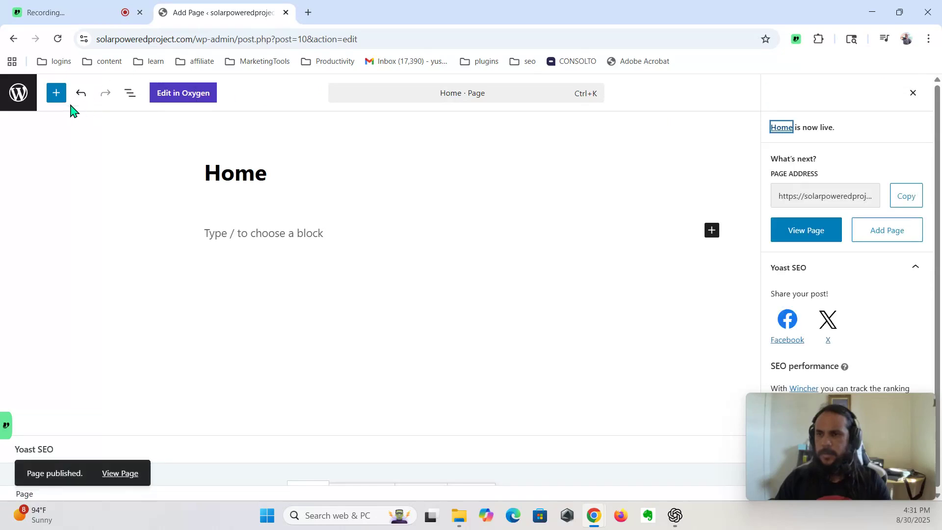
- Create and publish another new page titled 'Blog'
{"action": "left_click", "coordinate": [22, 95]}
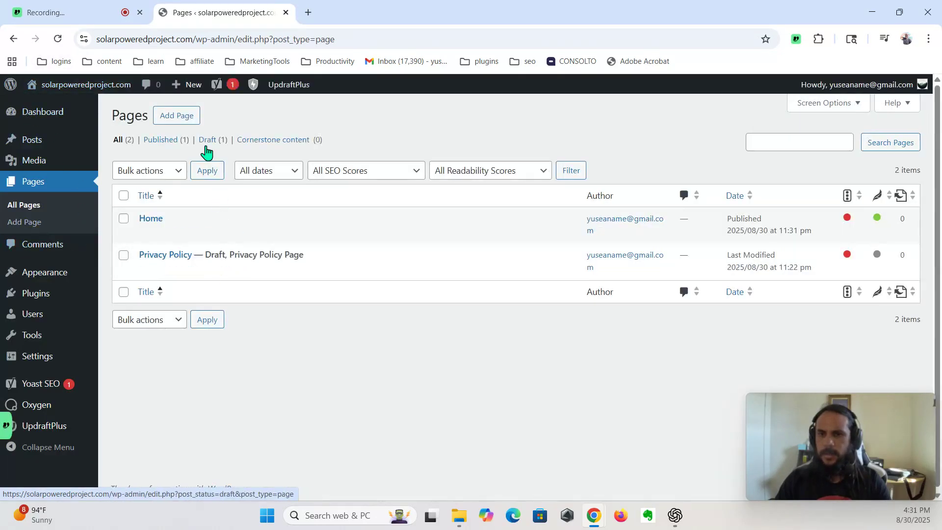
{"action": "left_click", "coordinate": [189, 119]}
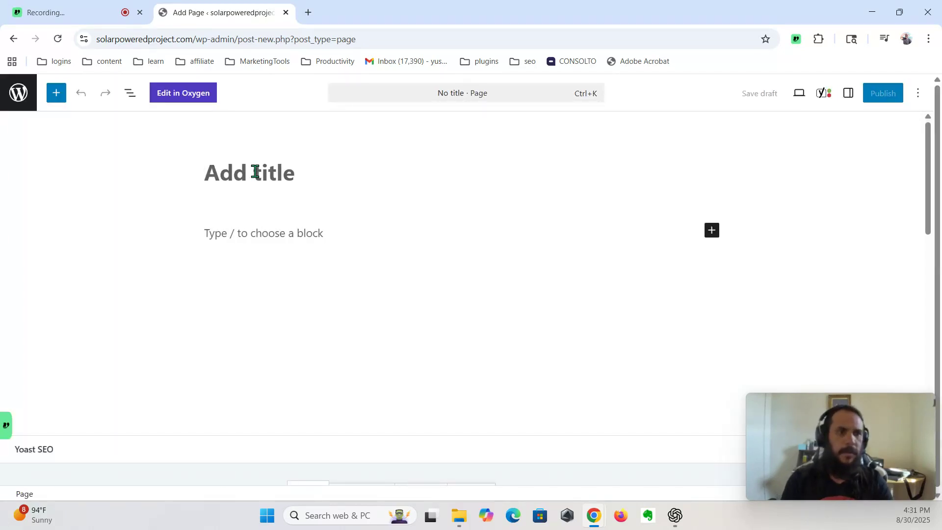
{"action": "type", "text": "b"}
{"action": "key", "text": "BackSpace"}
{"action": "type", "text": "Blog"}
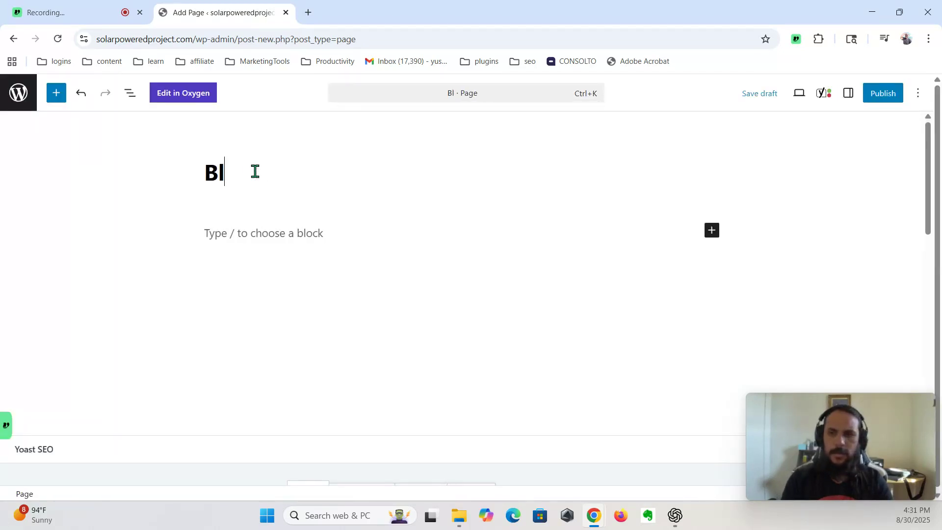
{"action": "left_click", "coordinate": [892, 95]}
{"action": "left_click", "coordinate": [881, 97]}
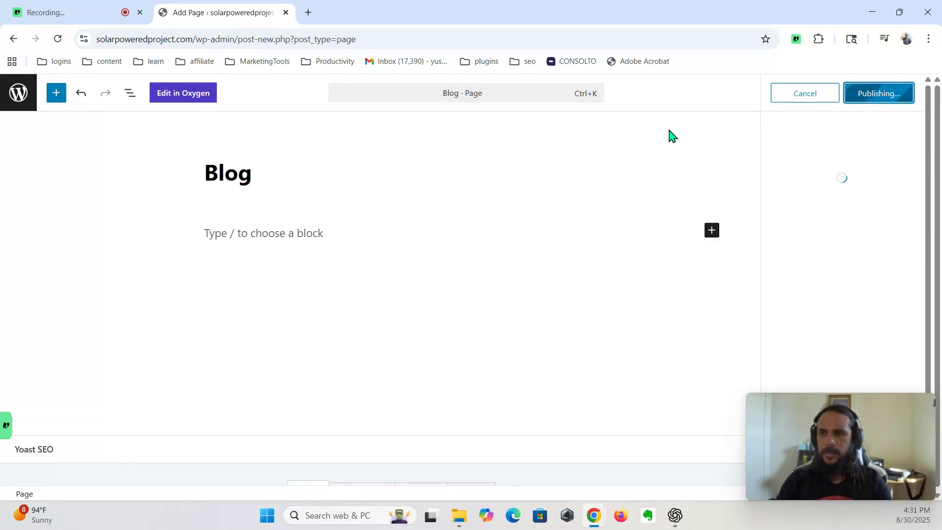
- Create and publish a new page titled 'About'
{"action": "left_click", "coordinate": [27, 104]}
{"action": "left_click", "coordinate": [166, 119]}
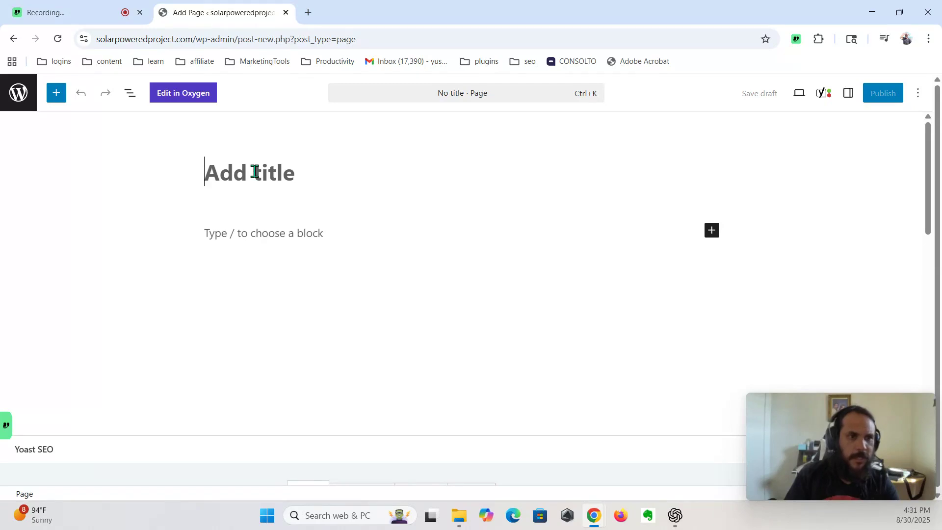
{"action": "type", "text": "About"}
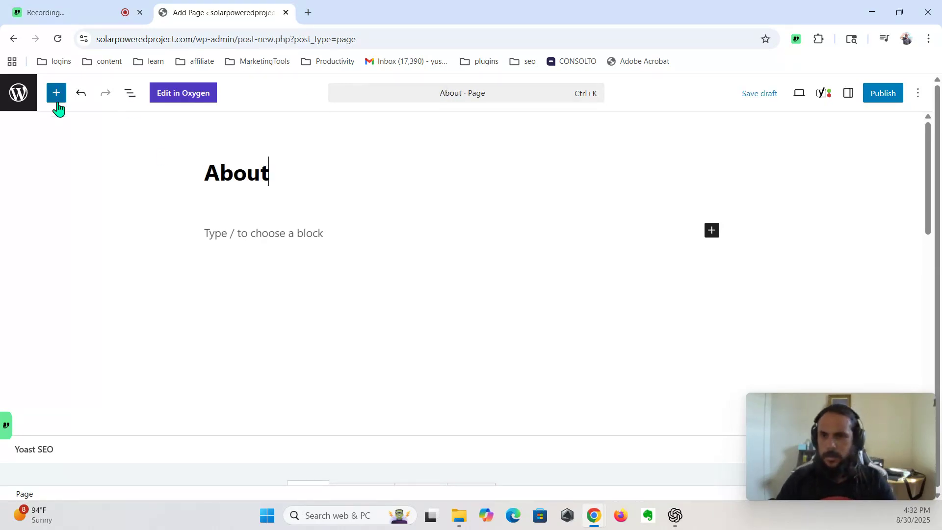
{"action": "left_click", "coordinate": [889, 93]}
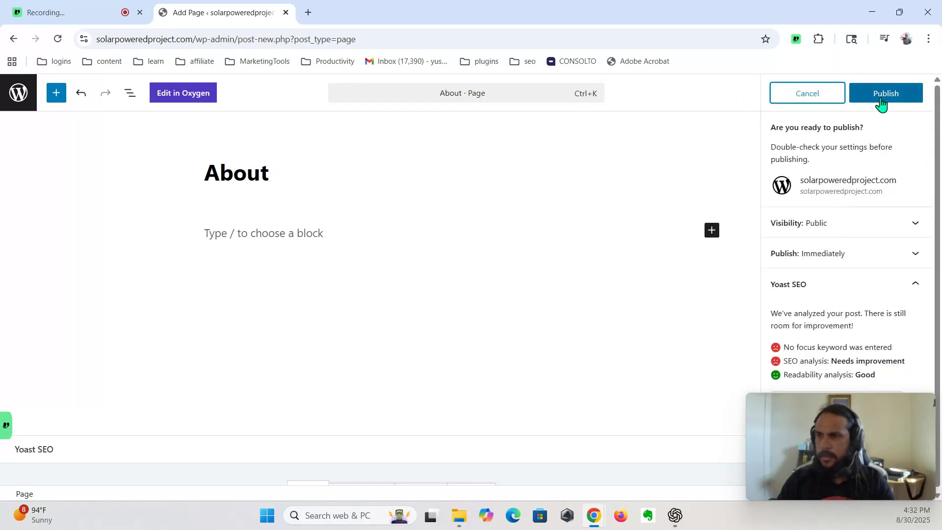
{"action": "left_click", "coordinate": [873, 98]}
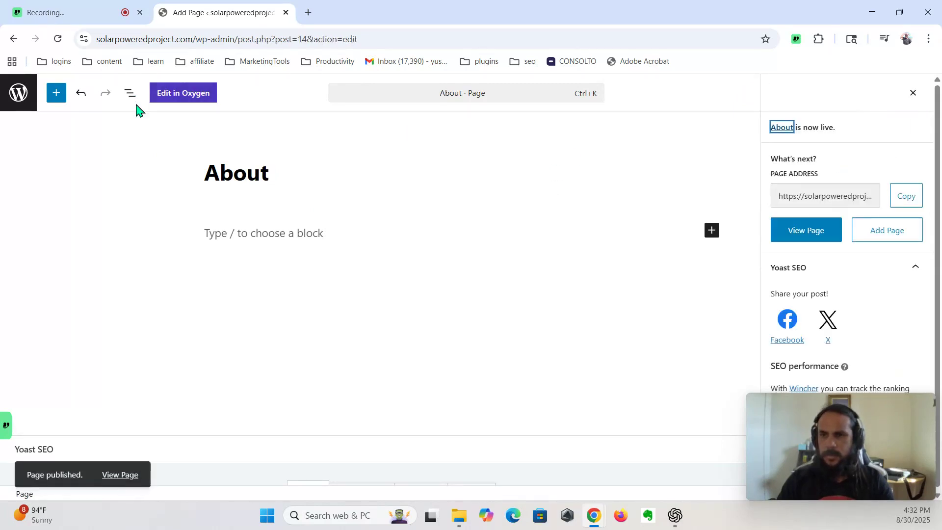
- Create and publish a new page titled 'Contact'
{"action": "left_click", "coordinate": [13, 96]}
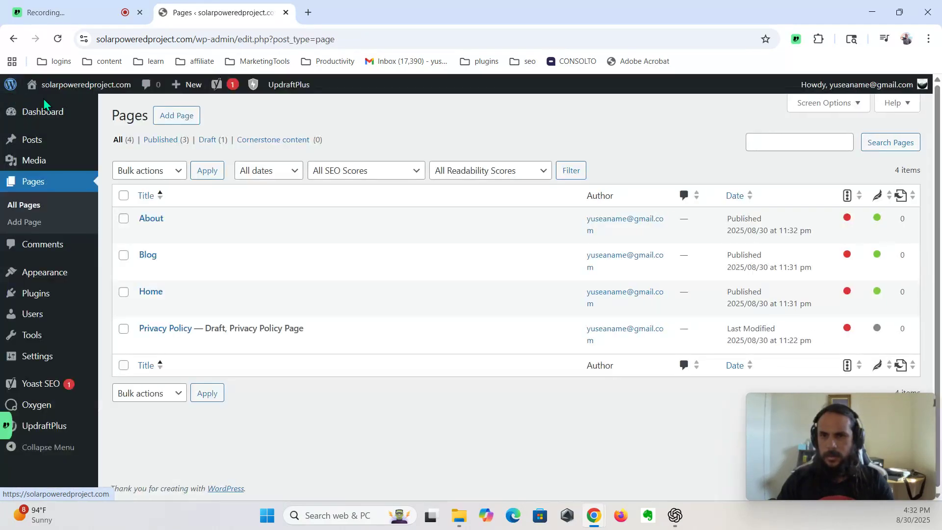
{"action": "left_click", "coordinate": [188, 126]}
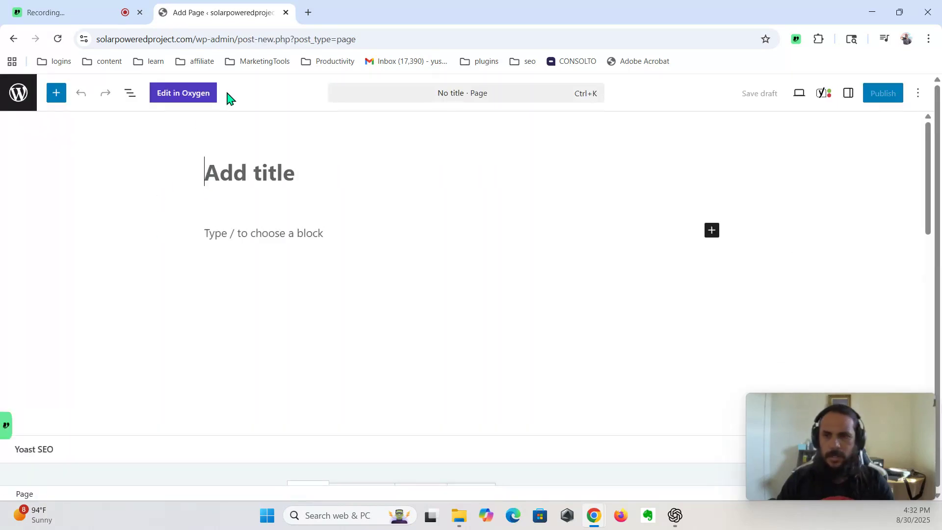
{"action": "type", "text": "Co"}
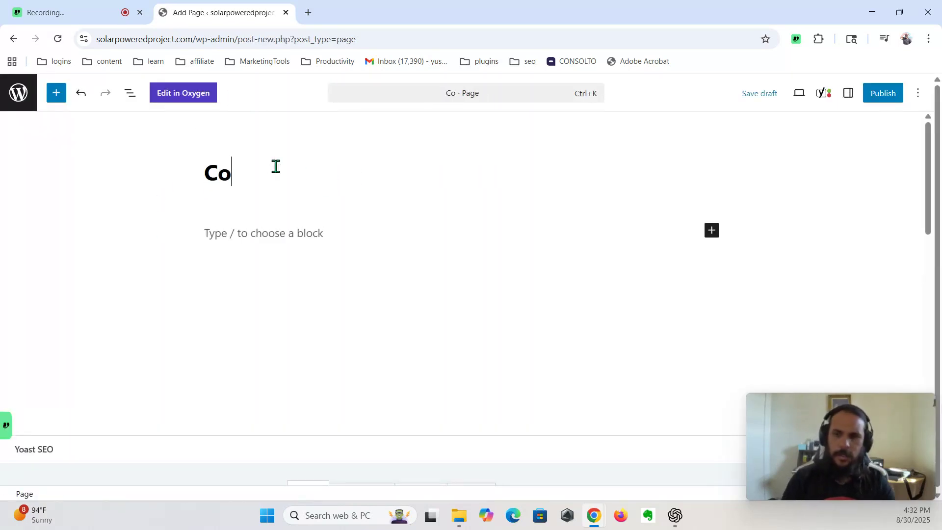
{"action": "type", "text": "ntact"}
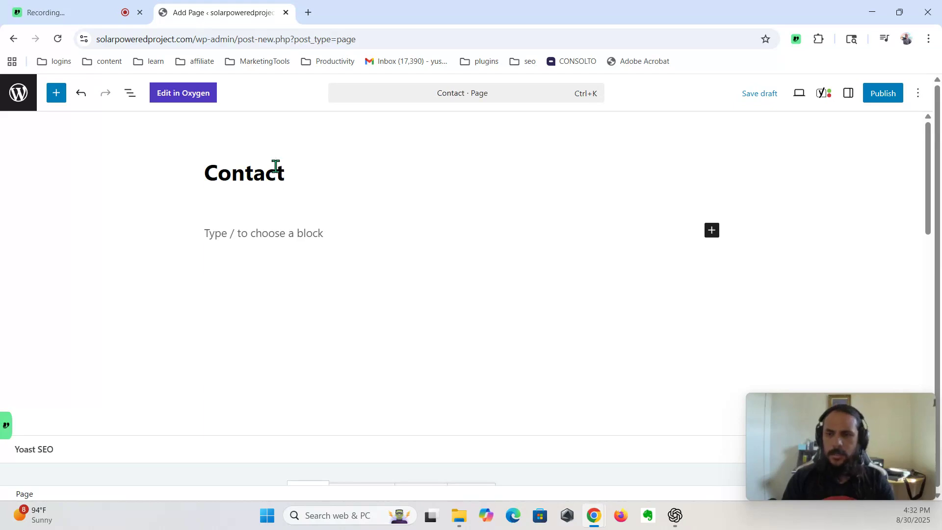
{"action": "left_click", "coordinate": [891, 96]}
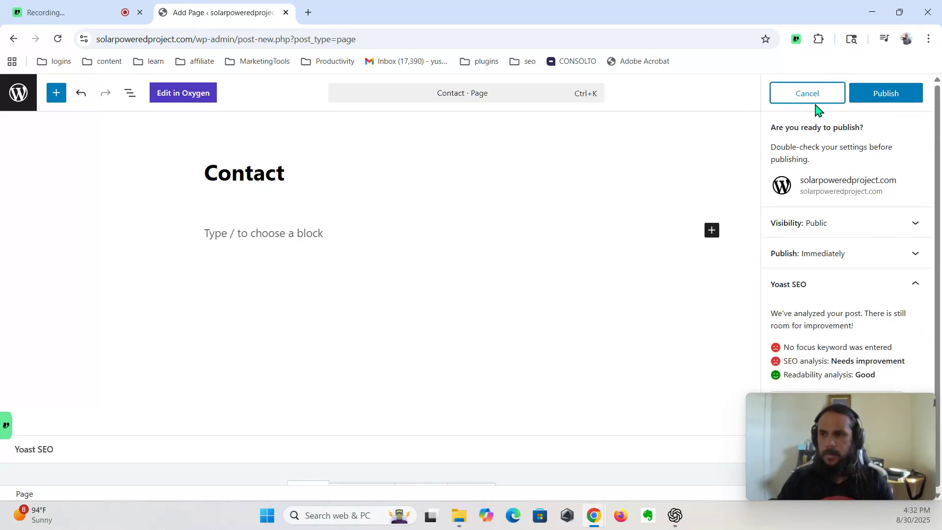
{"action": "left_click", "coordinate": [885, 93]}
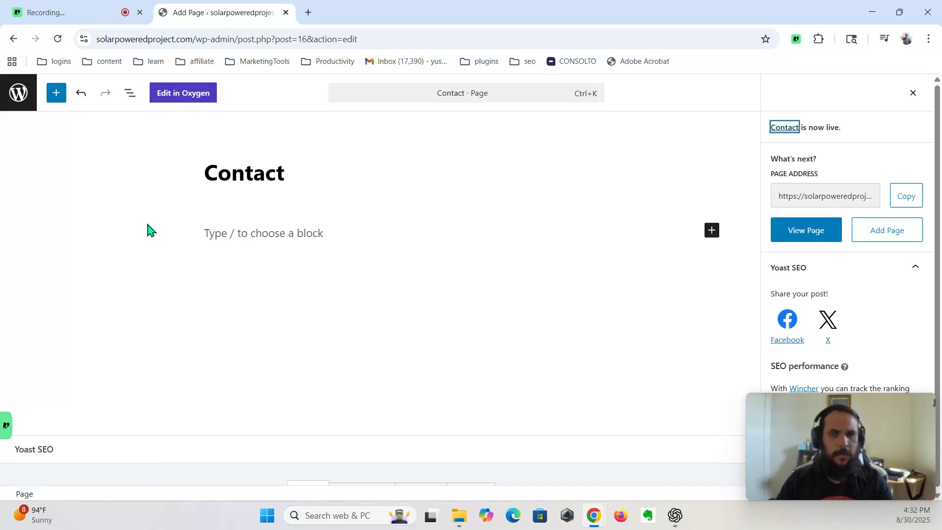
{"action": "left_click", "coordinate": [18, 95]}
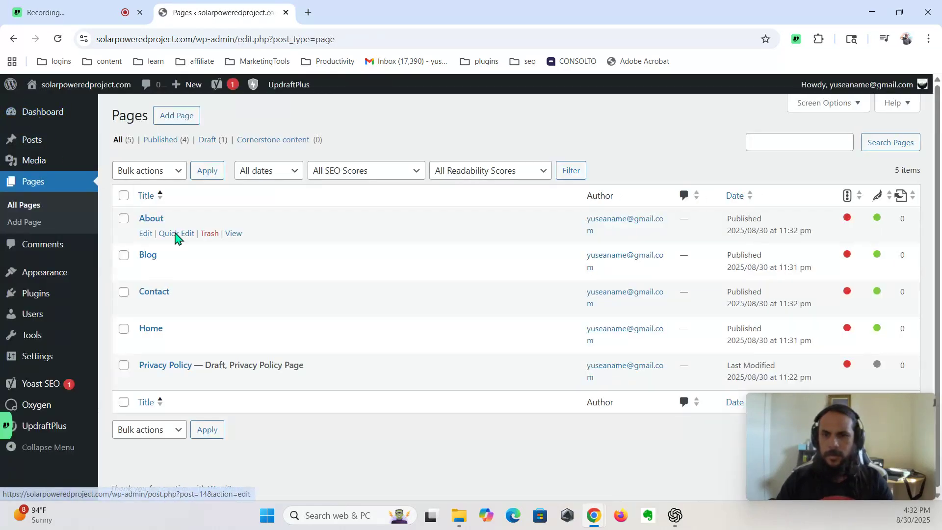